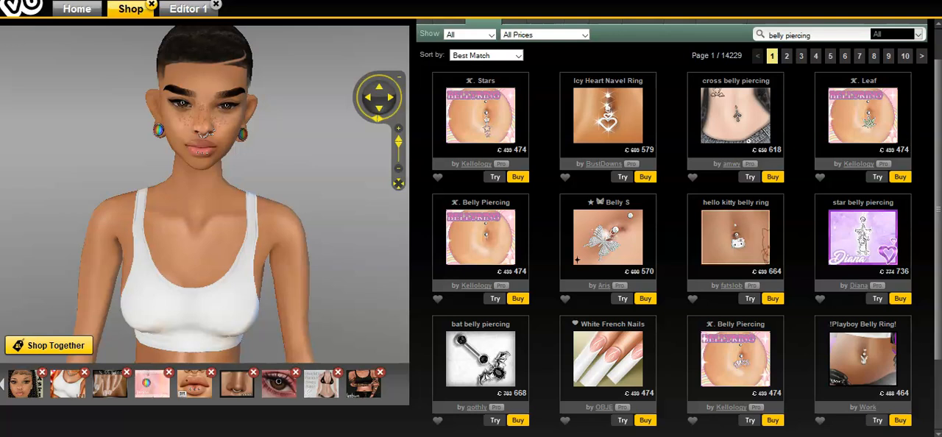
# Open page 2 of the shop's belly piercing search results.
pyautogui.click(786, 56)
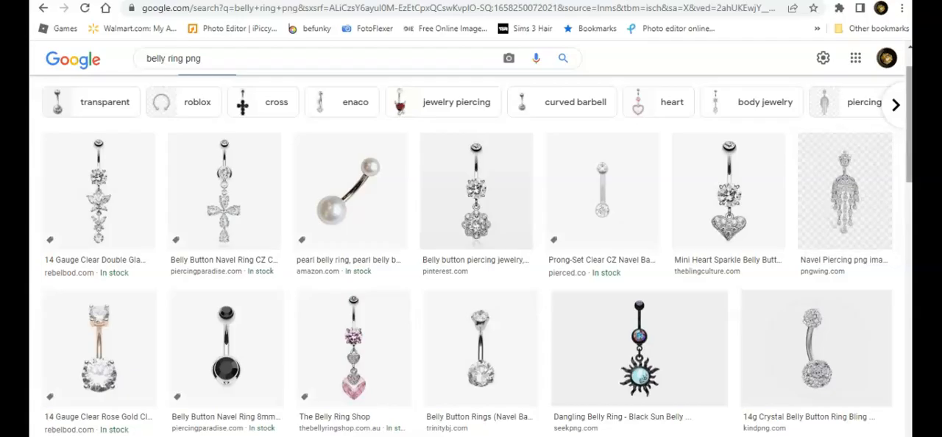
# Browse the Google Images results for "belly ring png" for a belly ring picture to use as the piercing design.
pyautogui.scroll(-1, 477, 250)
pyautogui.scroll(1, 471, 250)
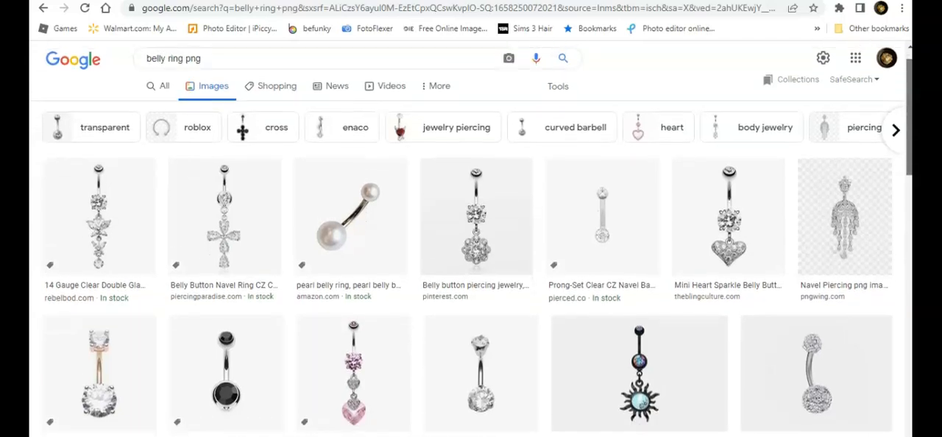
pyautogui.scroll(-1, 471, 250)
pyautogui.scroll(-1, 471, 250)
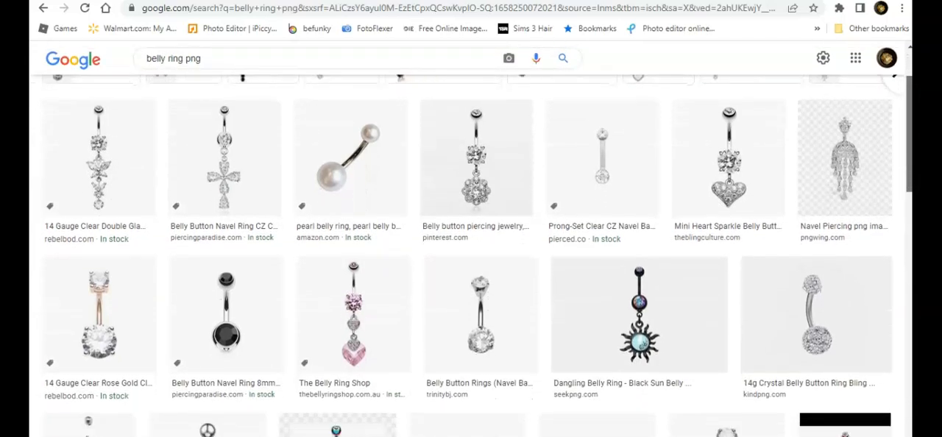
pyautogui.scroll(-1, 471, 250)
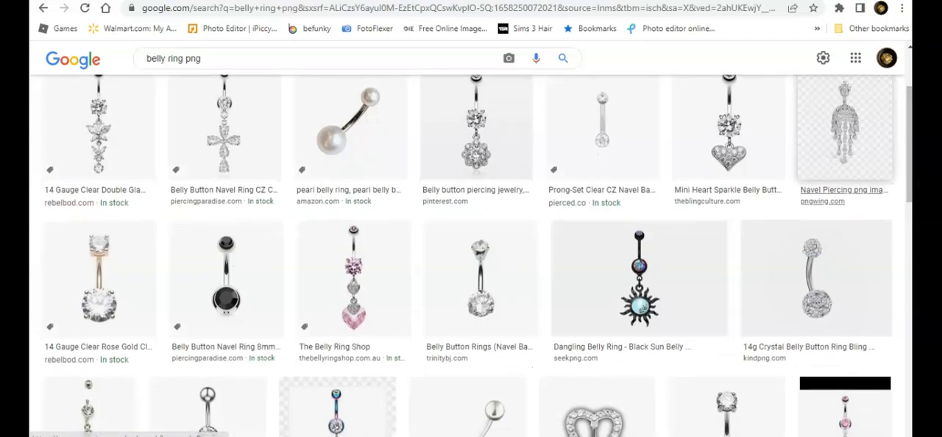
pyautogui.scroll(-1, 471, 256)
pyautogui.scroll(-3, 471, 256)
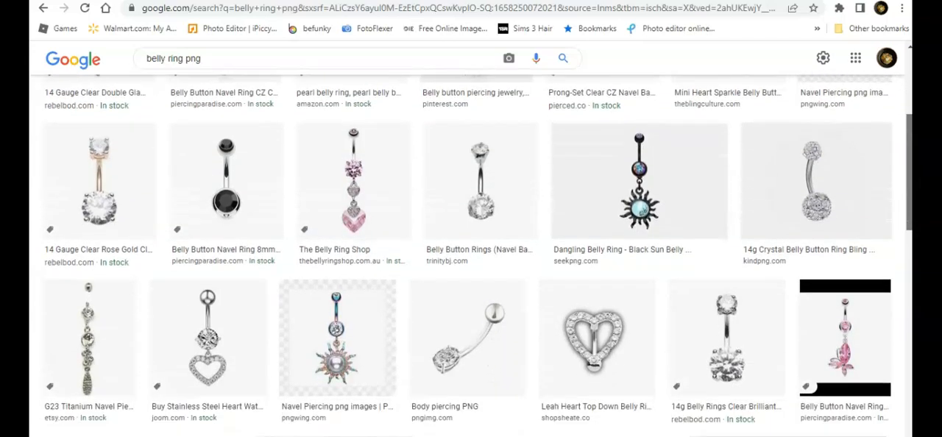
pyautogui.scroll(-2, 471, 256)
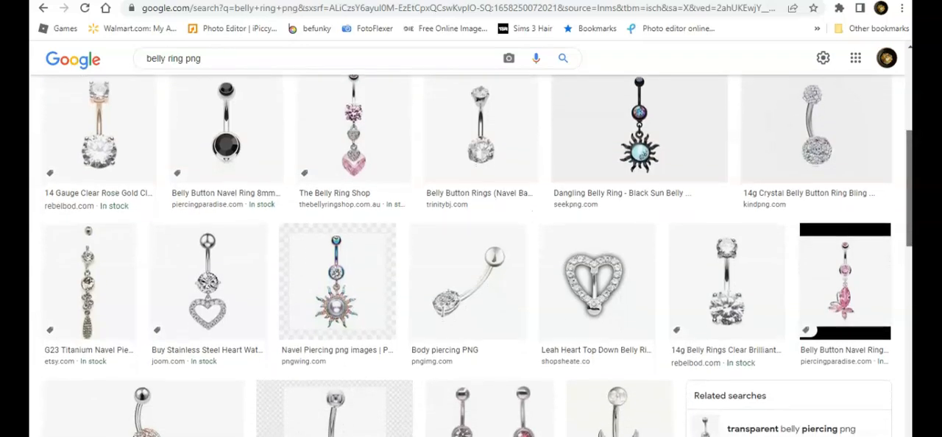
pyautogui.scroll(-5, 470, 256)
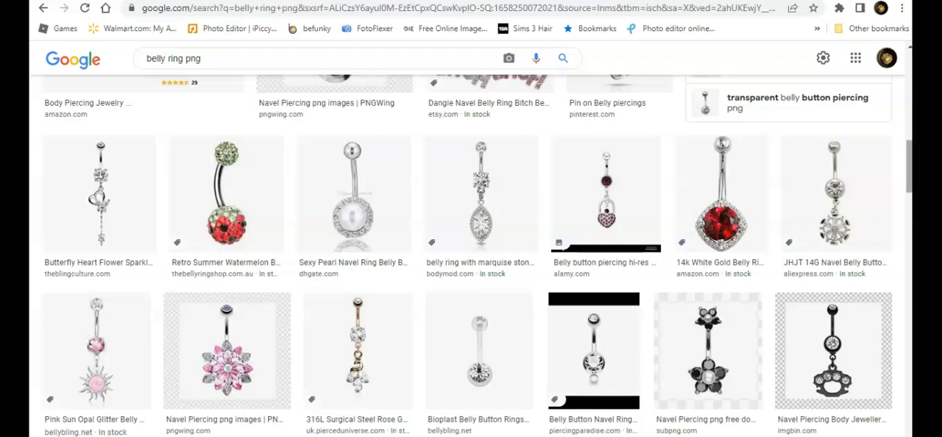
pyautogui.scroll(-2, 470, 256)
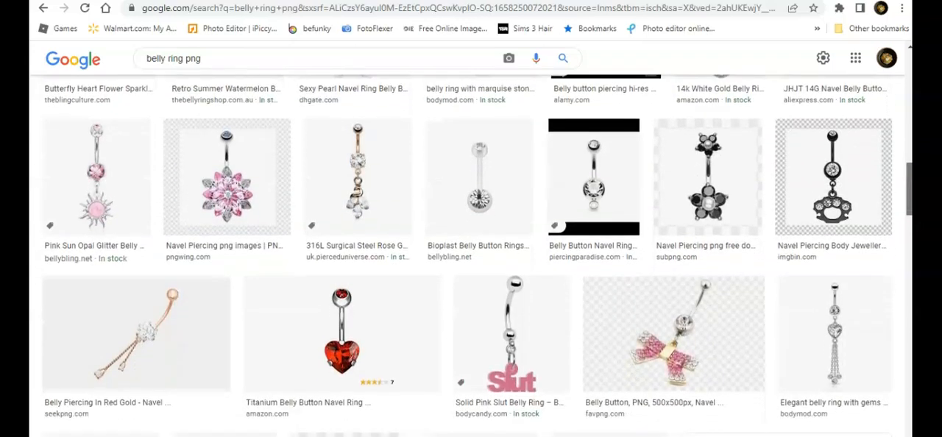
pyautogui.scroll(-1, 471, 256)
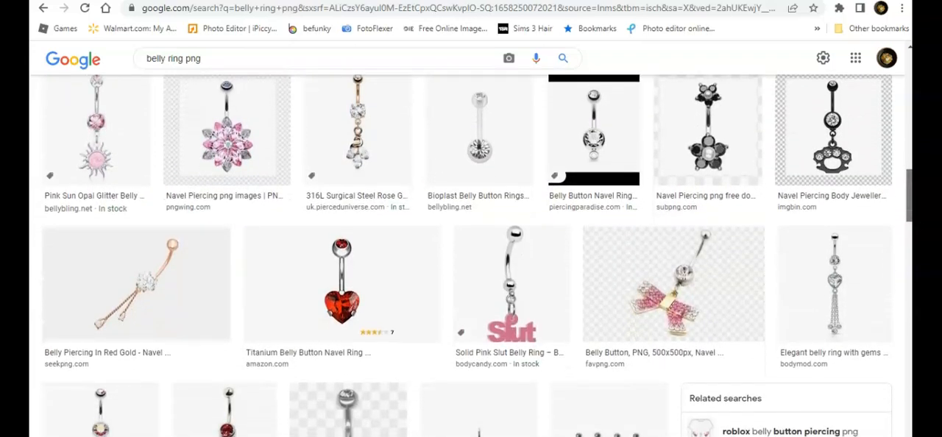
pyautogui.scroll(-4, 470, 256)
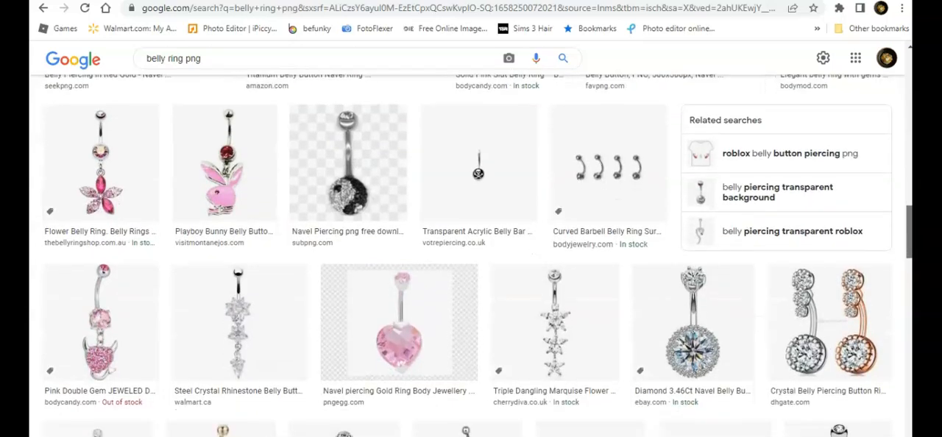
pyautogui.scroll(-1, 471, 256)
pyautogui.scroll(-1, 471, 256)
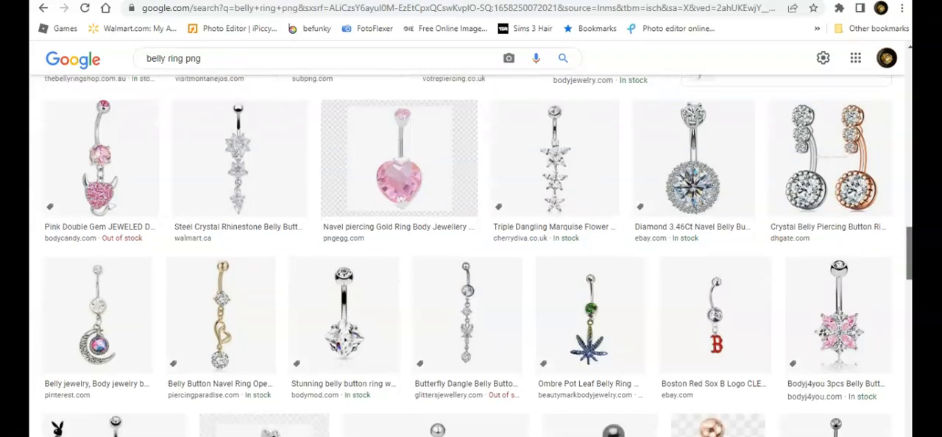
pyautogui.scroll(-1, 470, 256)
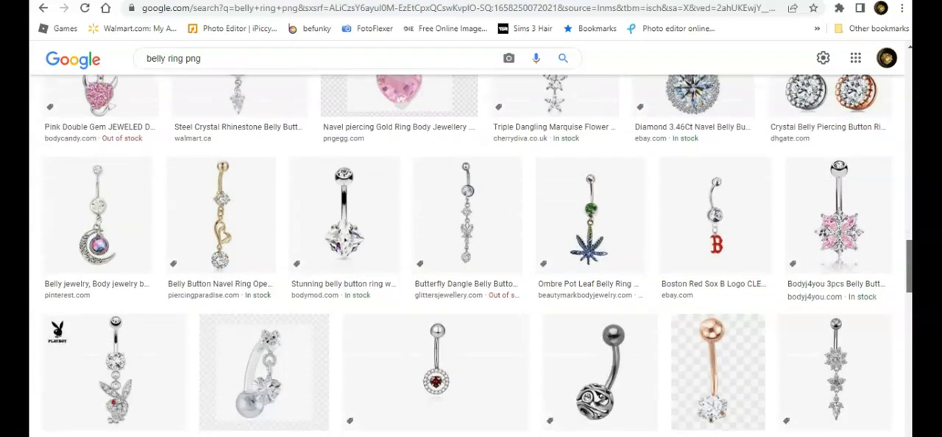
pyautogui.scroll(-1, 471, 256)
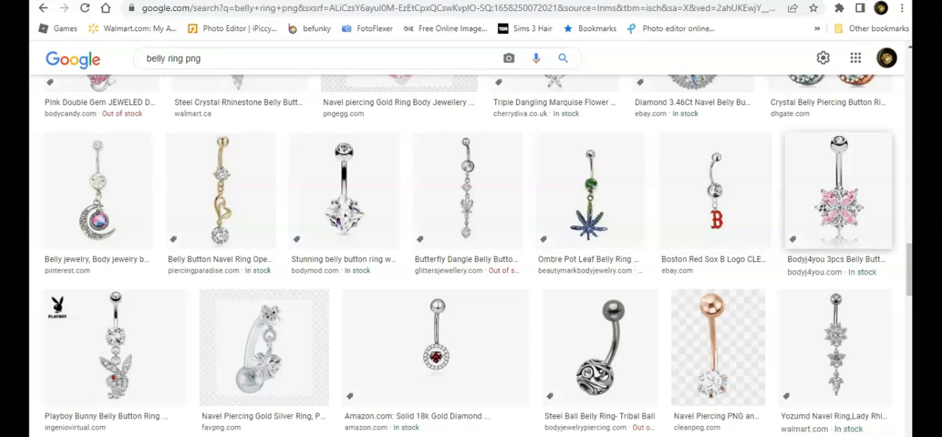
pyautogui.scroll(-1, 838, 192)
pyautogui.scroll(-2, 470, 255)
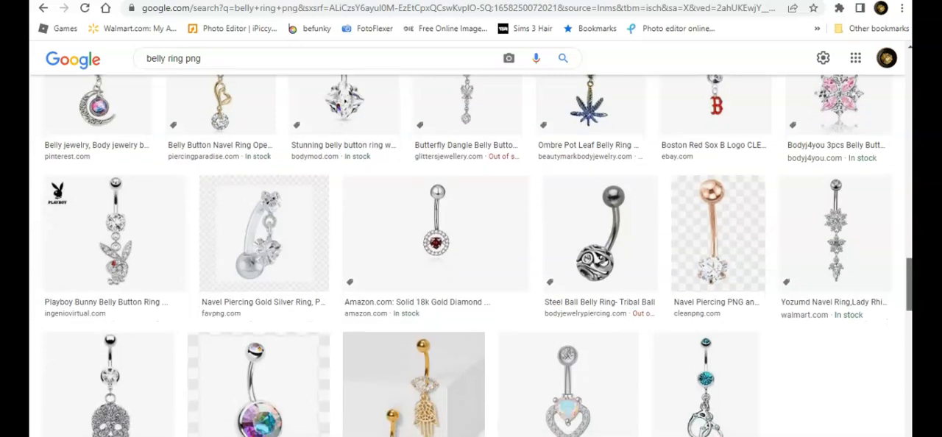
pyautogui.scroll(-2, 471, 255)
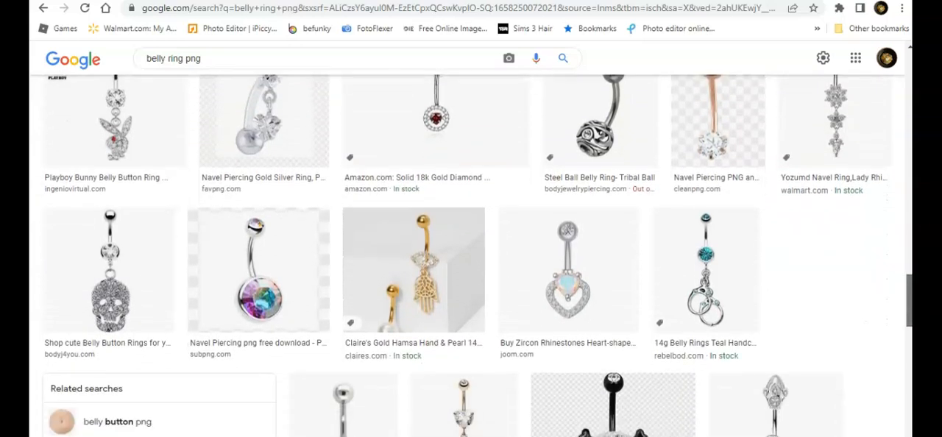
pyautogui.scroll(-2, 809, 257)
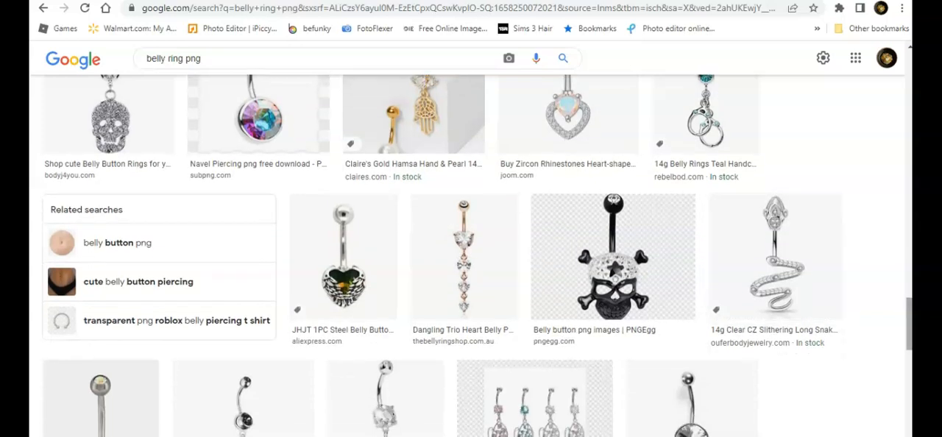
pyautogui.scroll(-4, 471, 255)
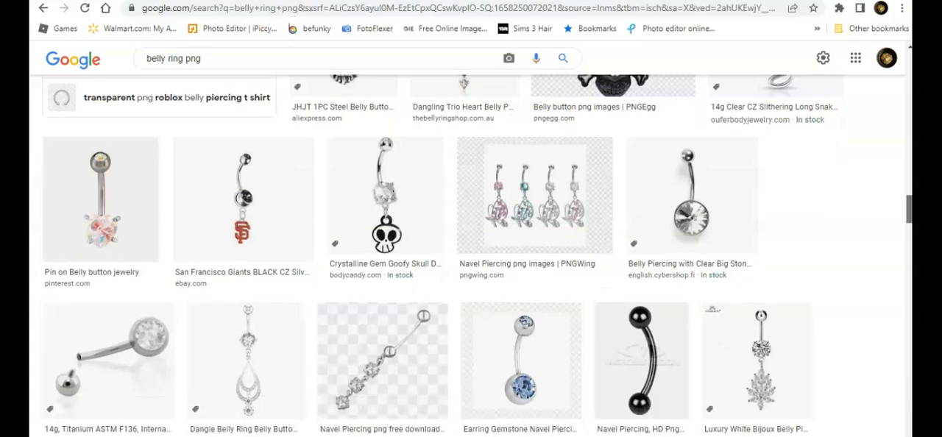
pyautogui.scroll(-2, 471, 256)
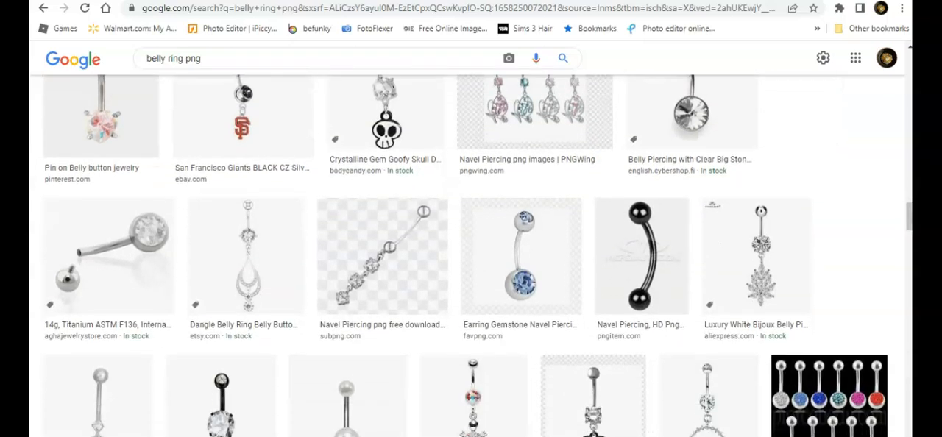
pyautogui.scroll(-1, 471, 256)
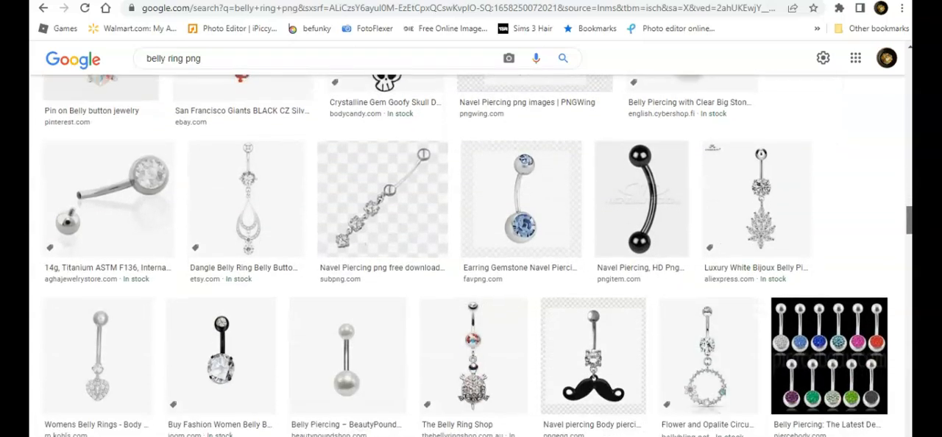
pyautogui.scroll(-4, 471, 255)
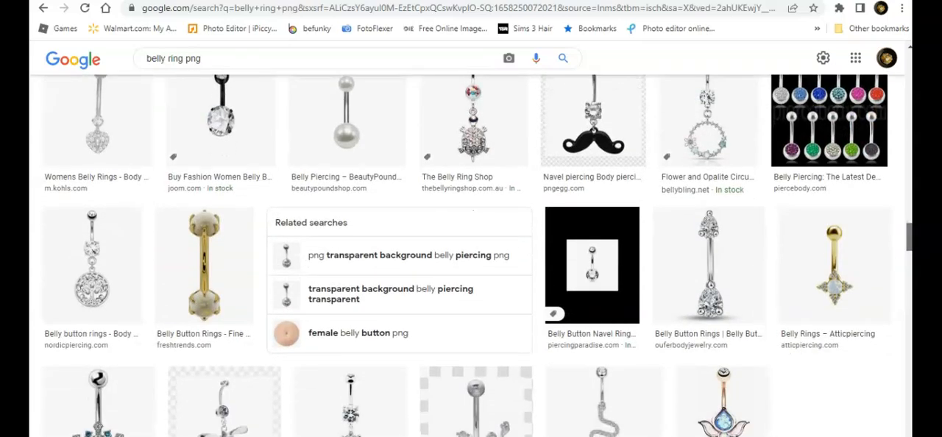
pyautogui.scroll(-1, 471, 255)
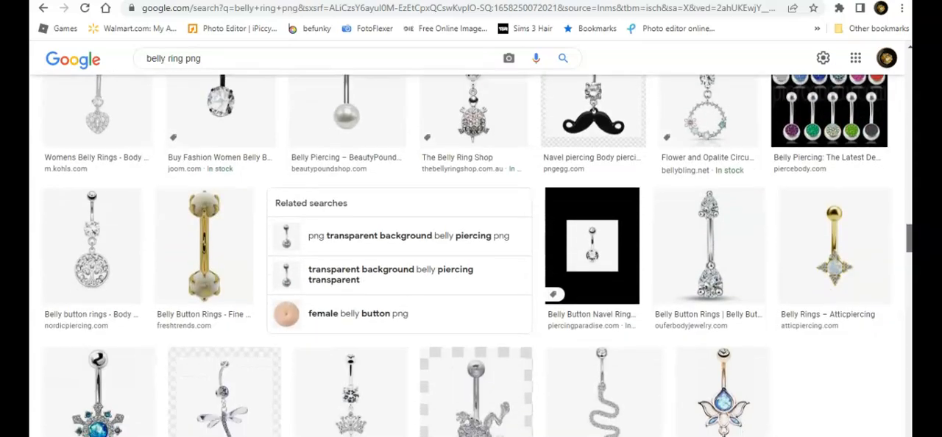
pyautogui.scroll(5, 471, 255)
pyautogui.scroll(2, 471, 255)
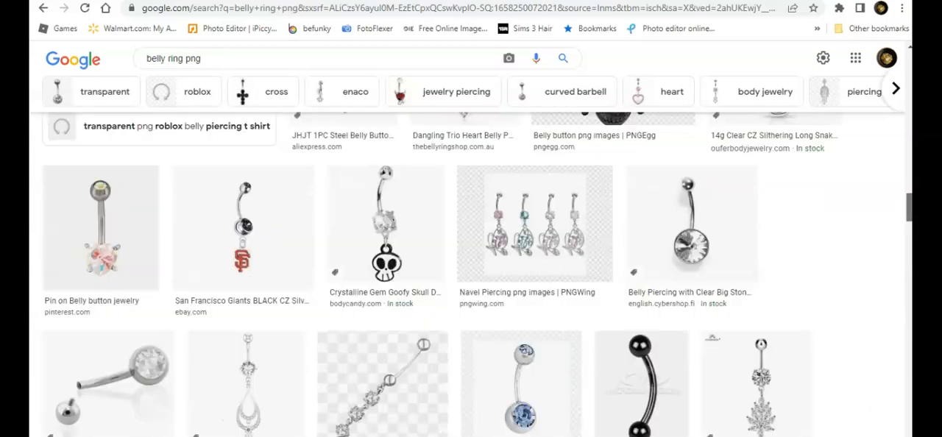
pyautogui.scroll(4, 471, 255)
pyautogui.scroll(-2, 470, 255)
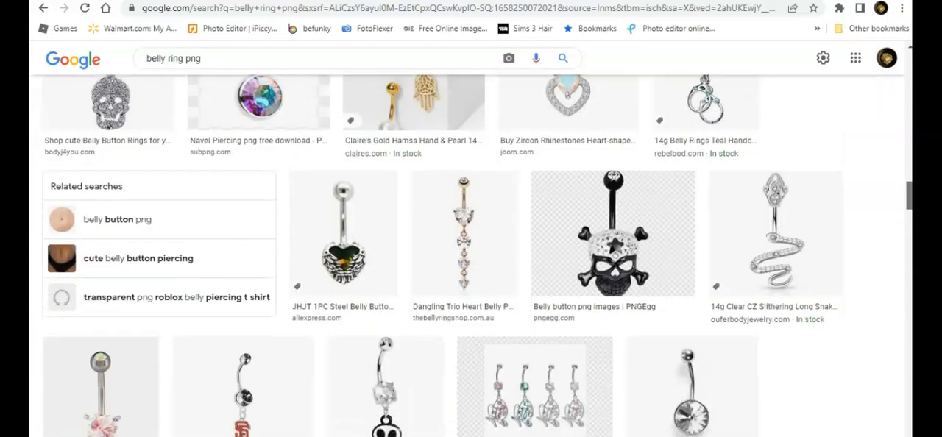
pyautogui.scroll(1, 471, 255)
pyautogui.scroll(1, 471, 255)
pyautogui.scroll(-4, 471, 256)
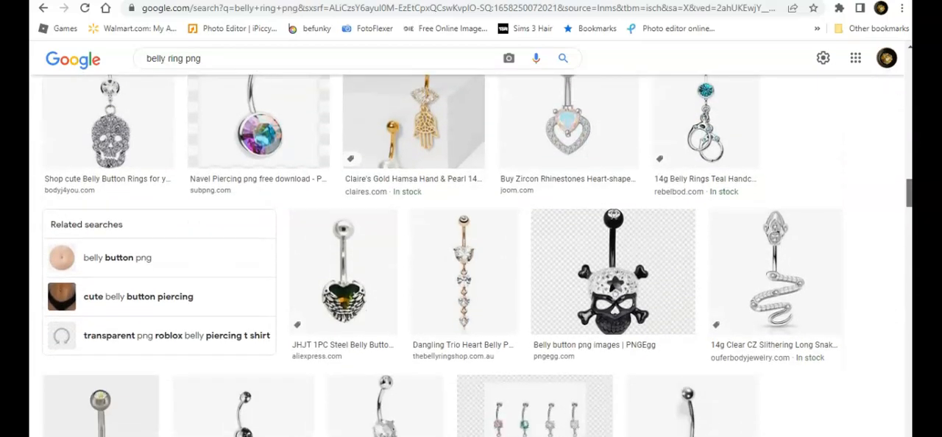
pyautogui.scroll(4, 470, 255)
pyautogui.scroll(-5, 471, 255)
pyautogui.scroll(-9, 471, 255)
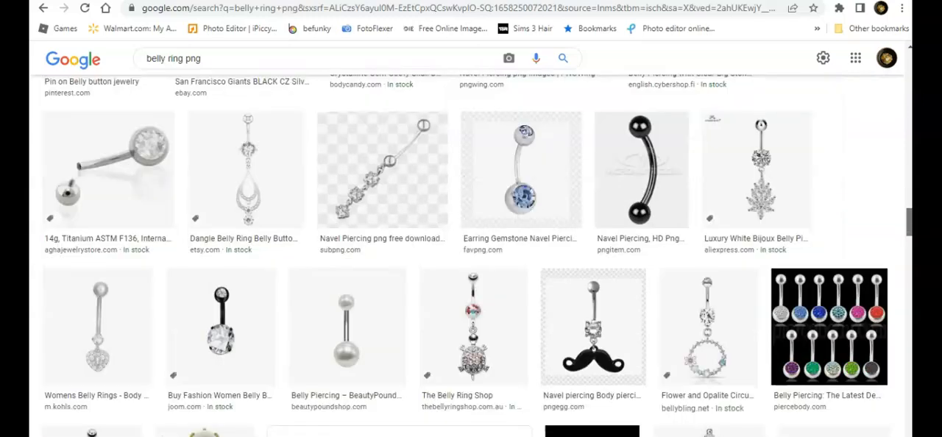
pyautogui.scroll(-3, 471, 255)
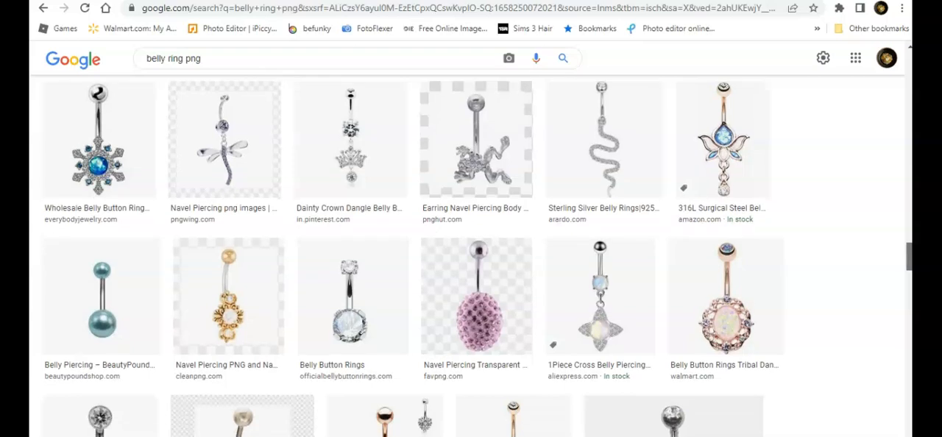
pyautogui.scroll(-2, 471, 255)
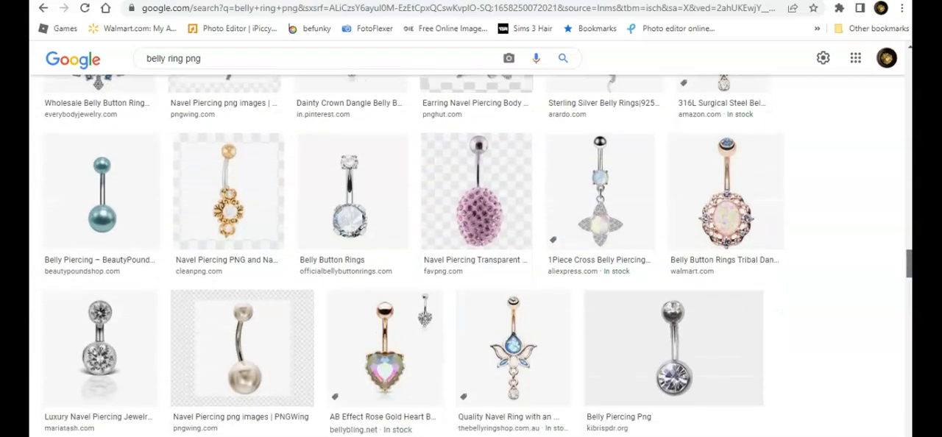
pyautogui.scroll(-1, 471, 255)
pyautogui.scroll(-3, 471, 255)
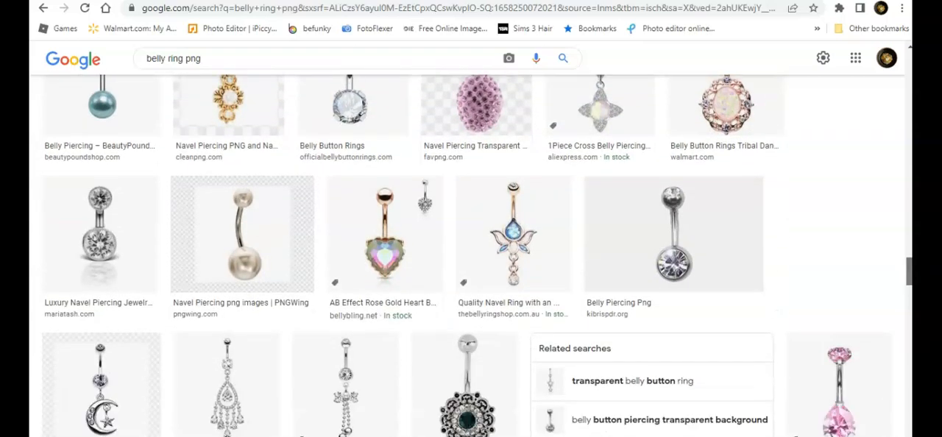
pyautogui.scroll(-1, 470, 255)
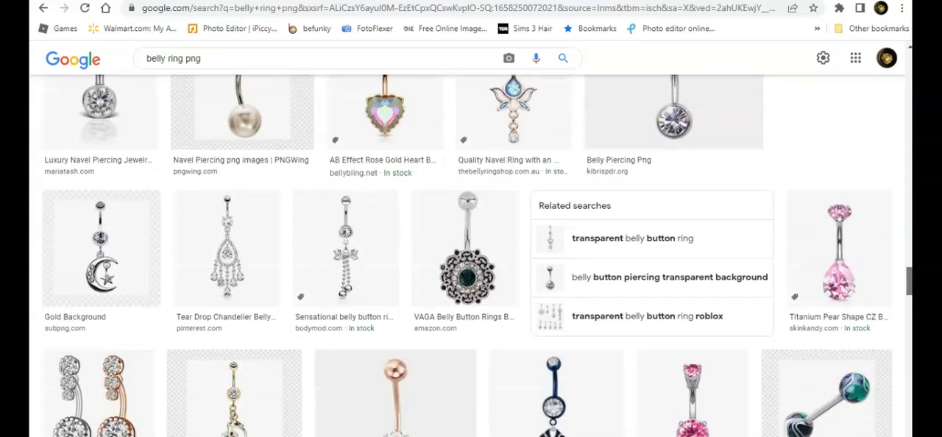
pyautogui.scroll(-2, 471, 256)
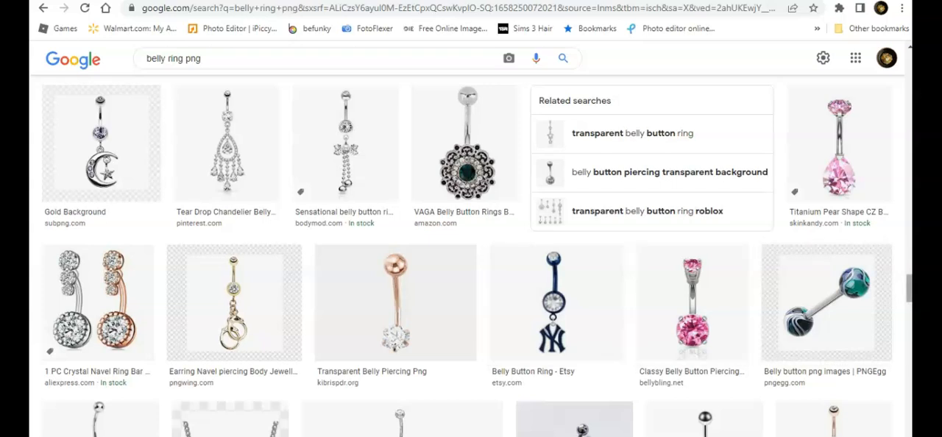
pyautogui.scroll(-4, 573, 221)
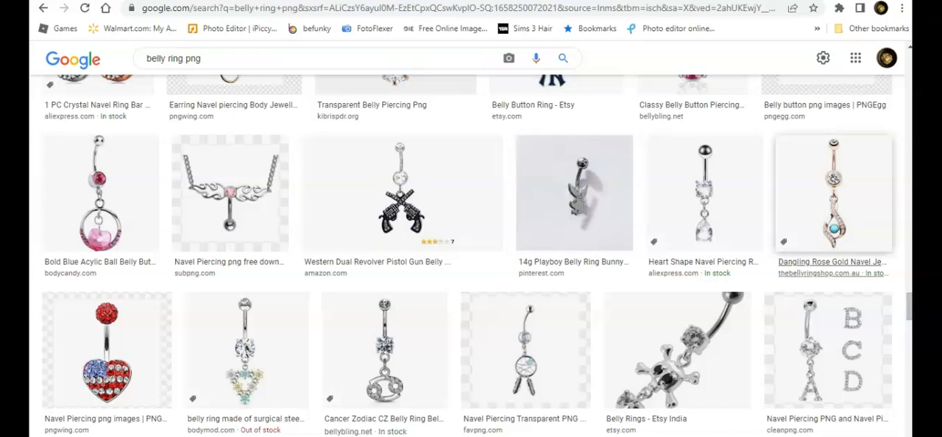
pyautogui.scroll(-5, 834, 193)
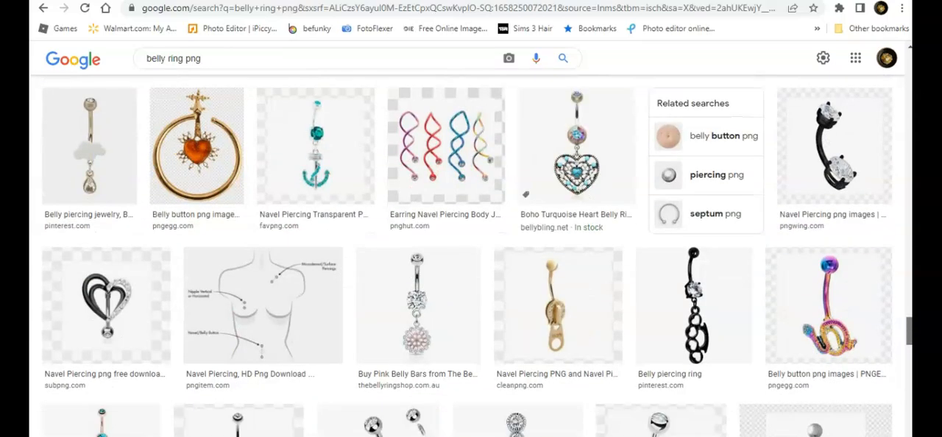
pyautogui.scroll(3, 470, 254)
pyautogui.scroll(-8, 471, 255)
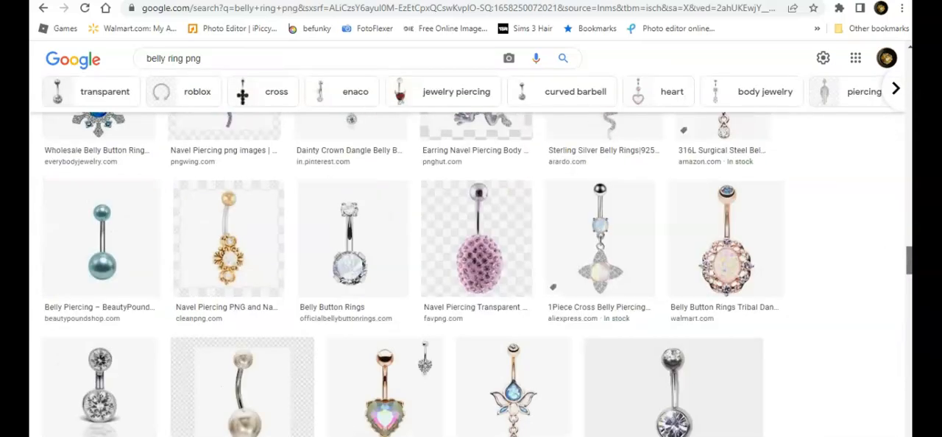
pyautogui.scroll(6, 471, 272)
pyautogui.scroll(10, 471, 272)
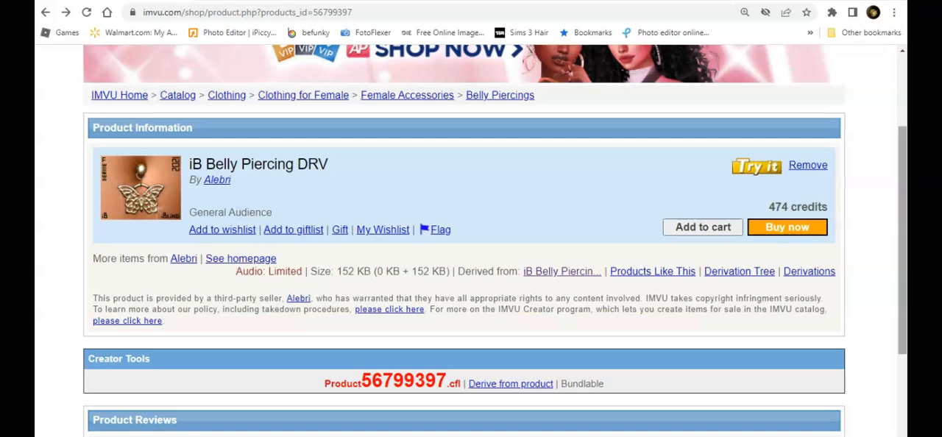
# Examine the product information and creator tools on the iB Belly Piercing DRV product page.
pyautogui.scroll(1, 470, 243)
pyautogui.scroll(-1, 471, 270)
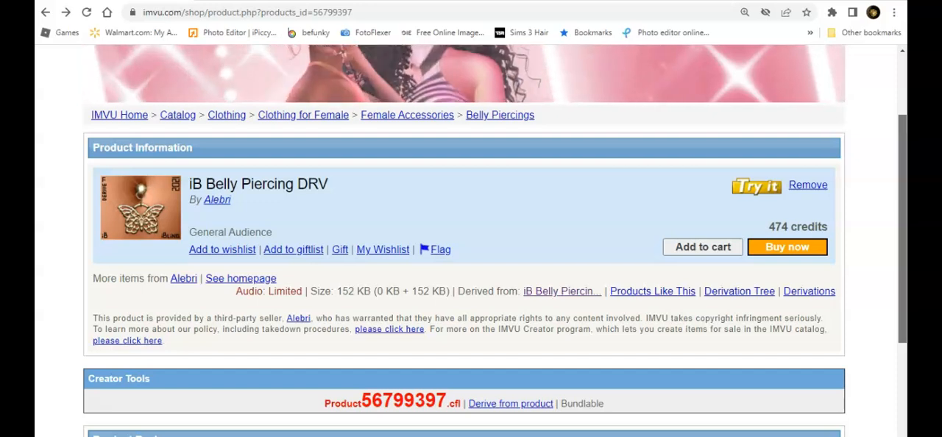
pyautogui.scroll(-1, 471, 270)
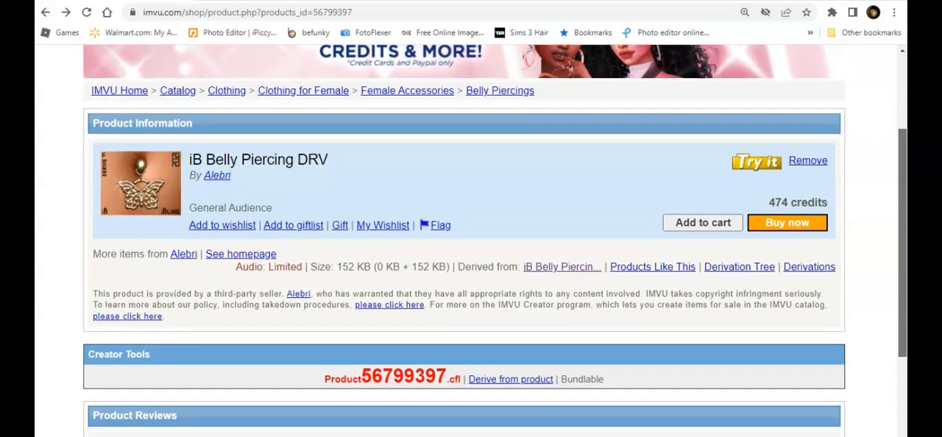
pyautogui.scroll(1, 471, 270)
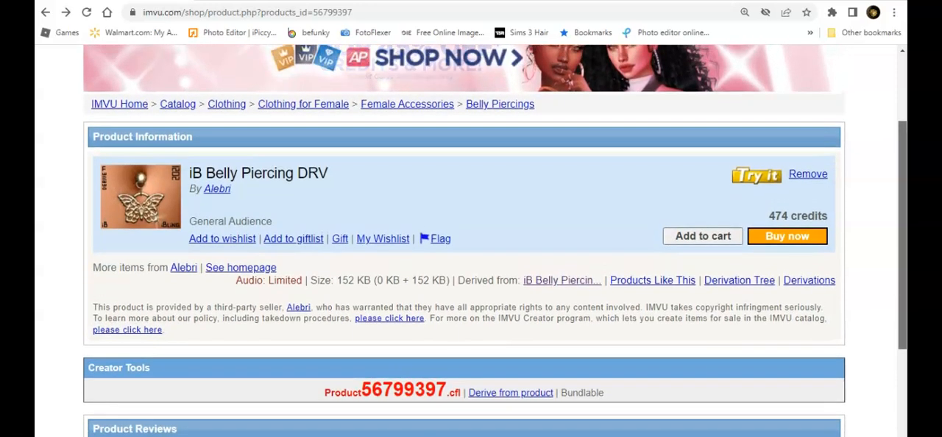
pyautogui.scroll(-2, 471, 271)
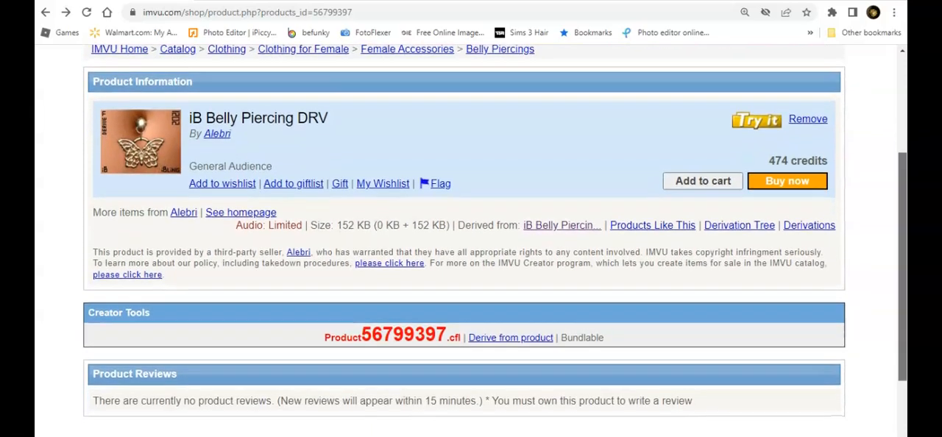
pyautogui.scroll(2, 471, 271)
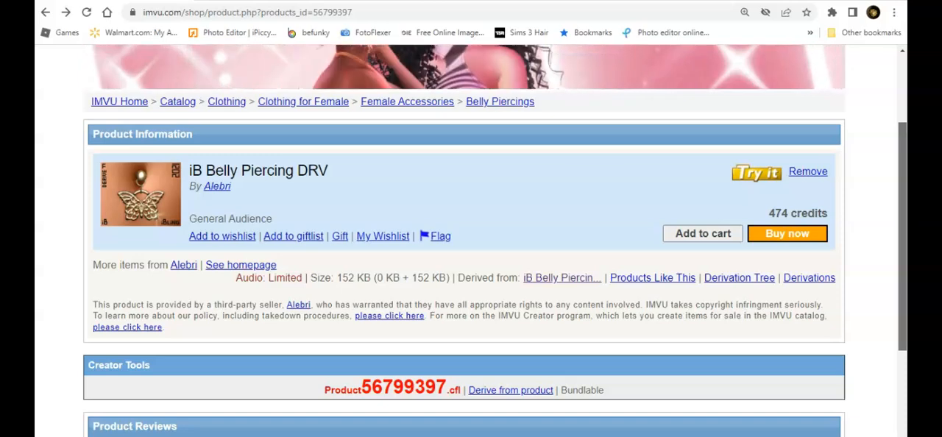
pyautogui.scroll(2, 471, 270)
pyautogui.scroll(-1, 471, 271)
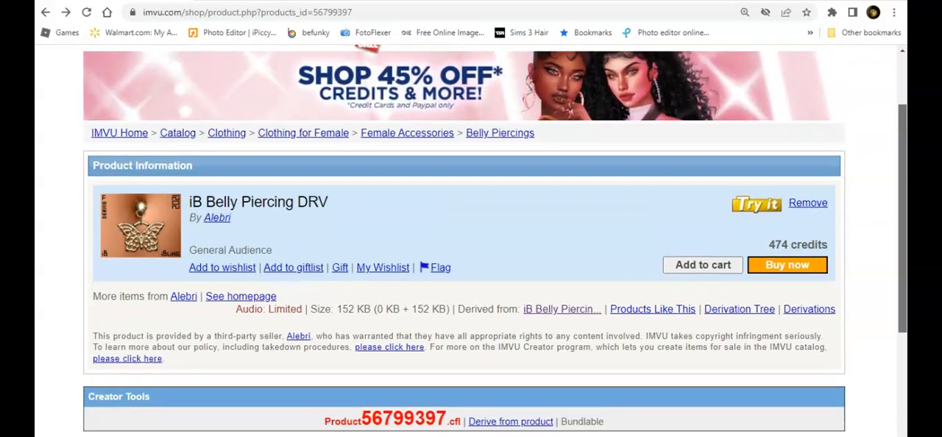
pyautogui.scroll(-5, 471, 270)
pyautogui.scroll(4, 471, 270)
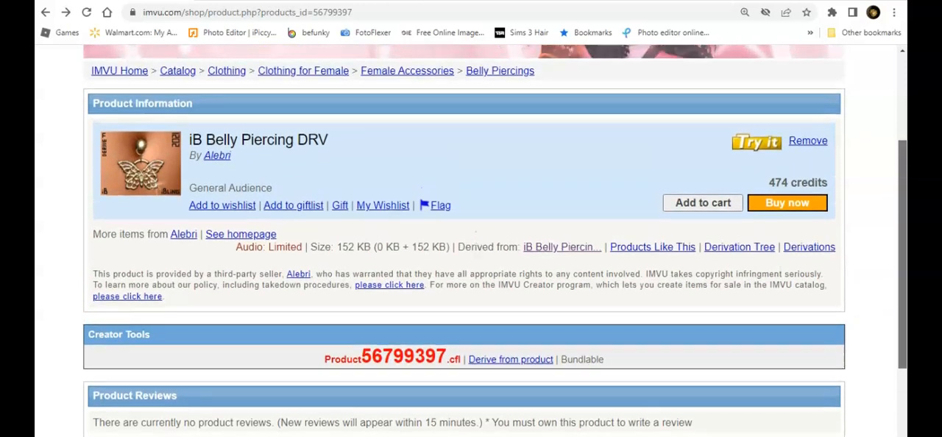
pyautogui.scroll(3, 471, 271)
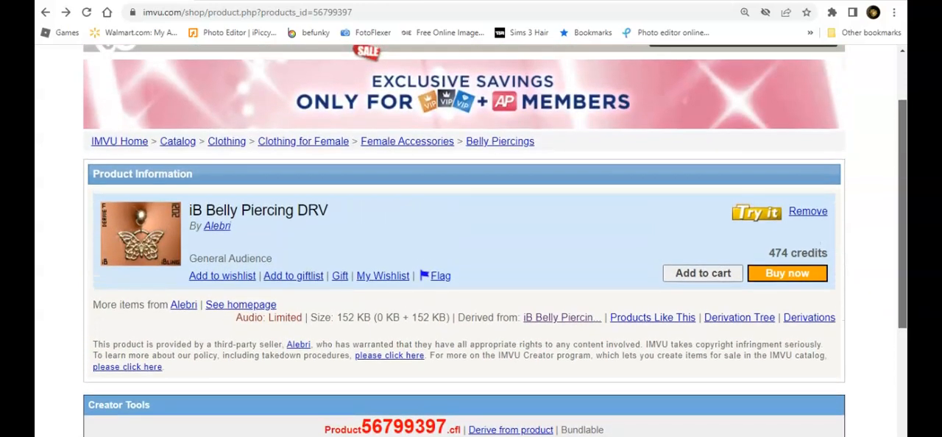
pyautogui.scroll(-3, 471, 270)
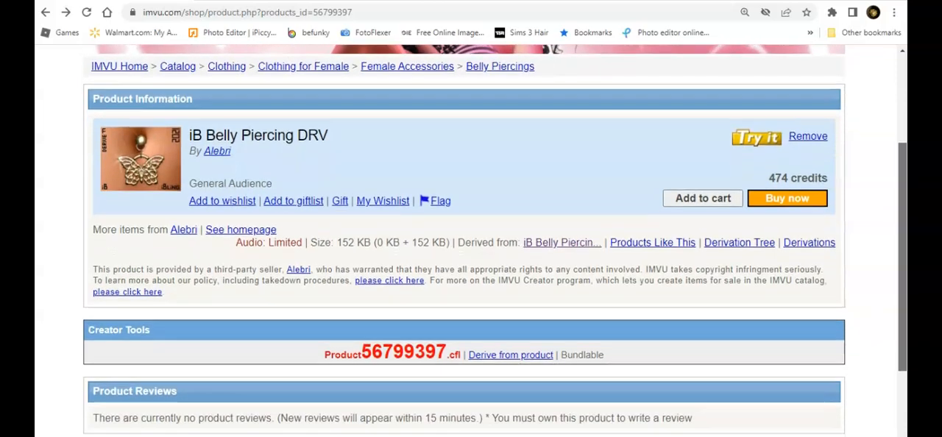
pyautogui.scroll(-1, 470, 270)
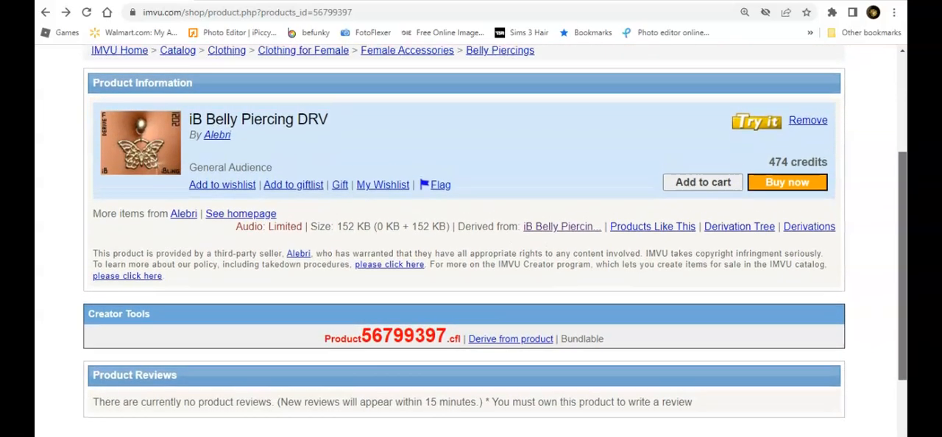
pyautogui.scroll(1, 471, 271)
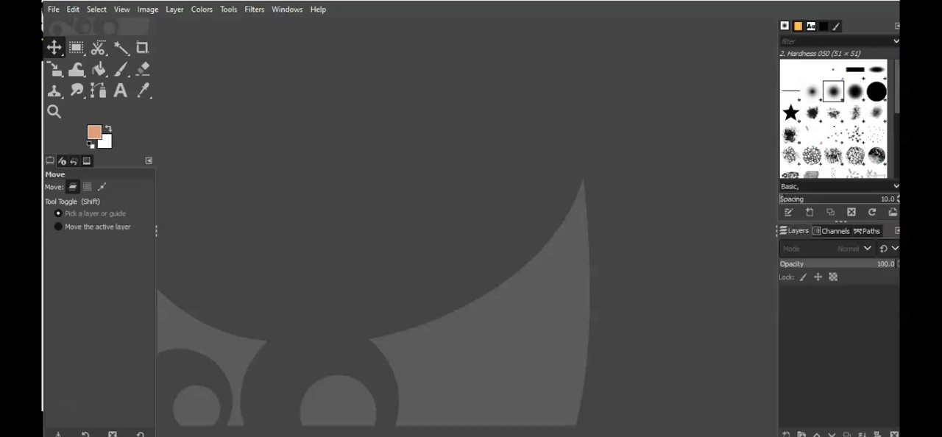
# Switch to GIMP and create a new image 256 px wide and 256 px high.
pyautogui.click(53, 10)
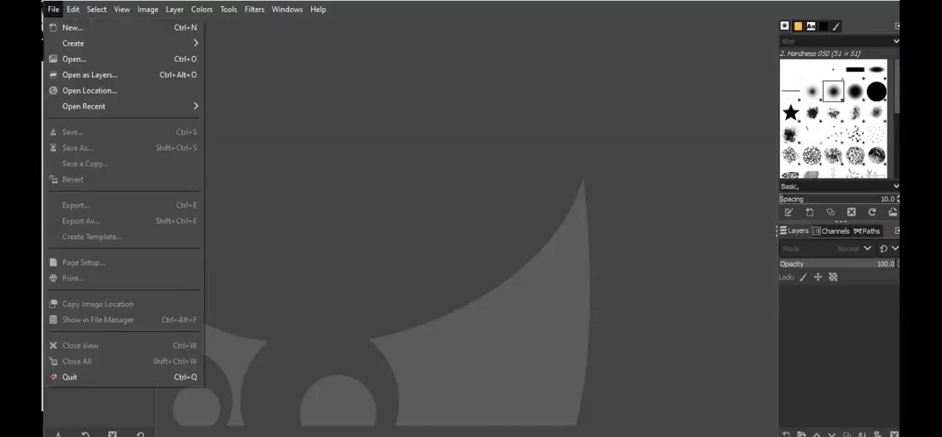
pyautogui.click(72, 28)
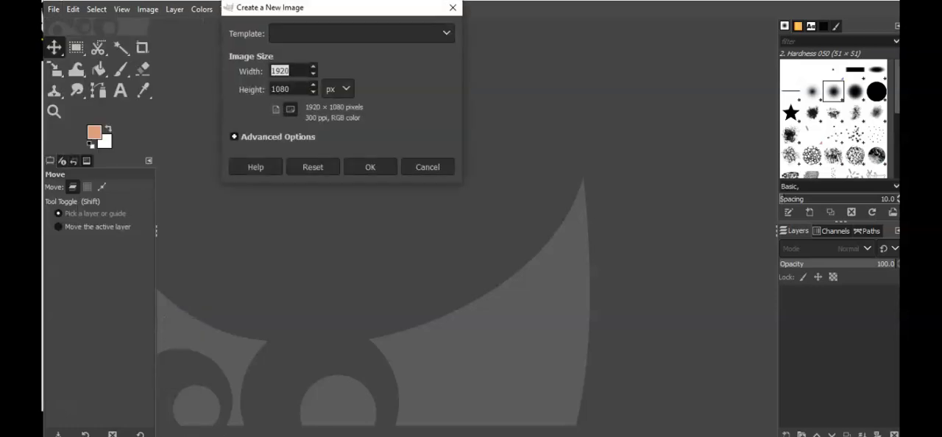
pyautogui.write('256')
pyautogui.press('Tab')
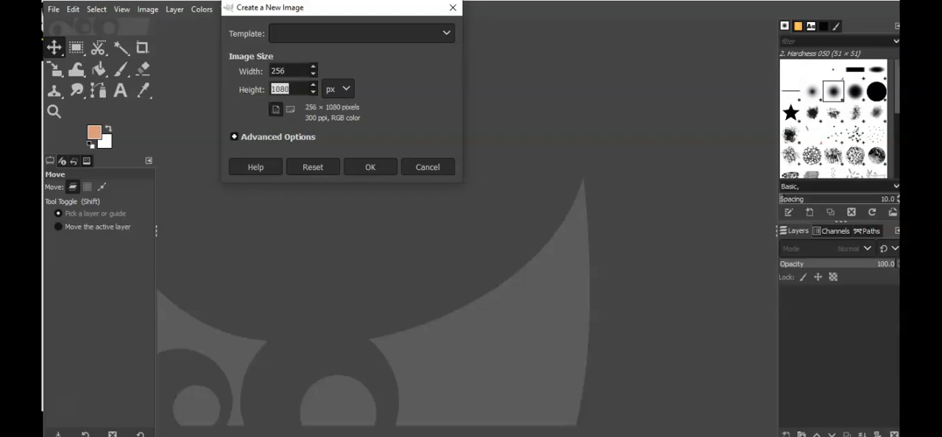
pyautogui.write('256')
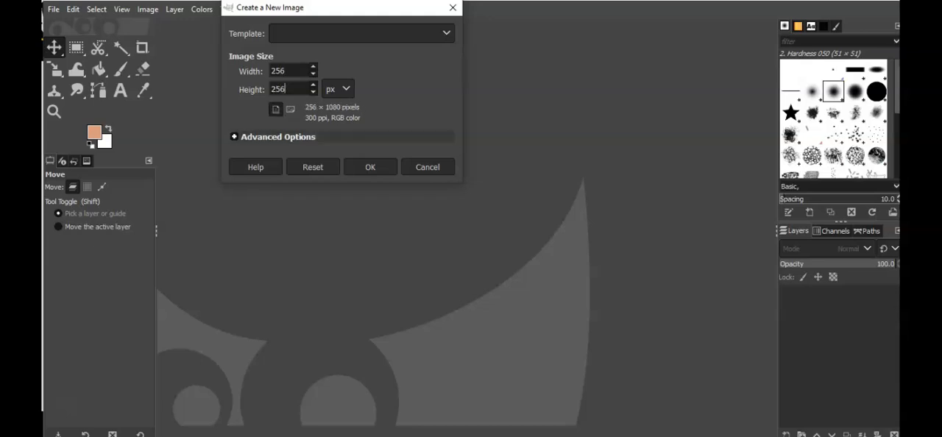
pyautogui.press('Return')
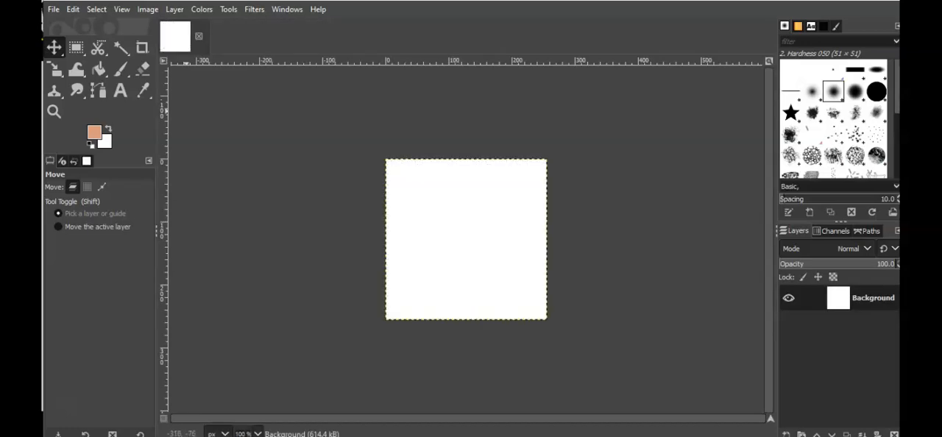
# Set the foreground color to black and fill the whole canvas with it using Bucket Fill.
pyautogui.click(99, 70)
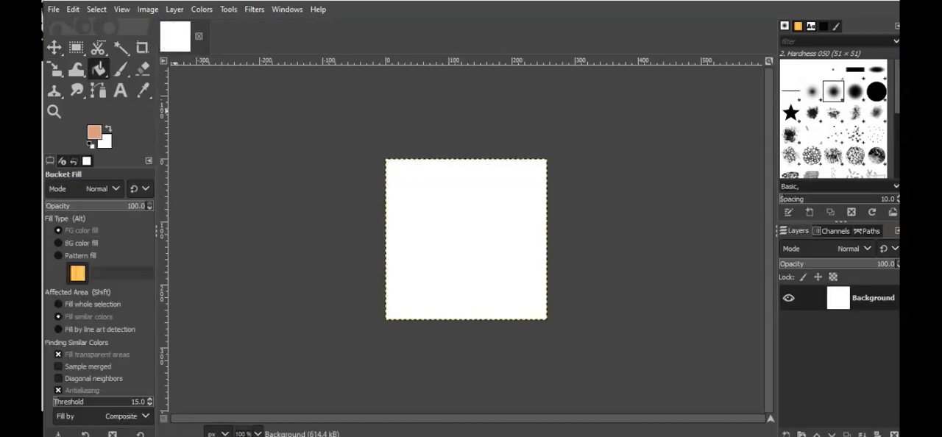
pyautogui.click(94, 132)
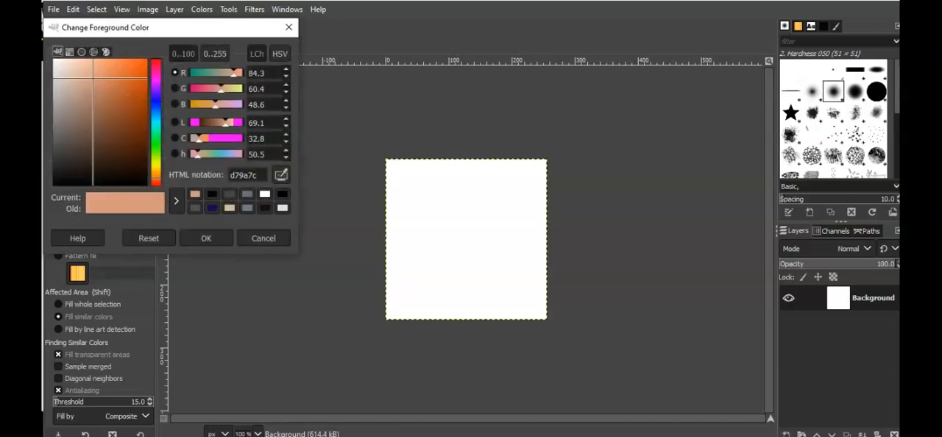
pyautogui.click(212, 194)
pyautogui.click(209, 238)
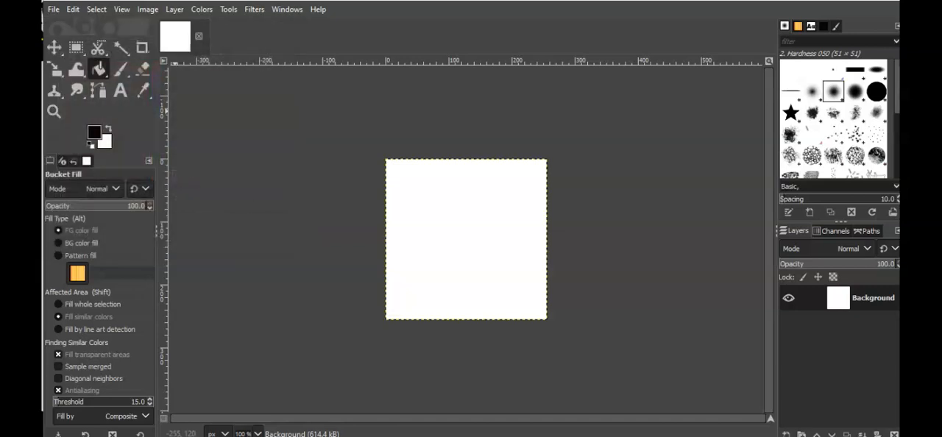
pyautogui.click(441, 221)
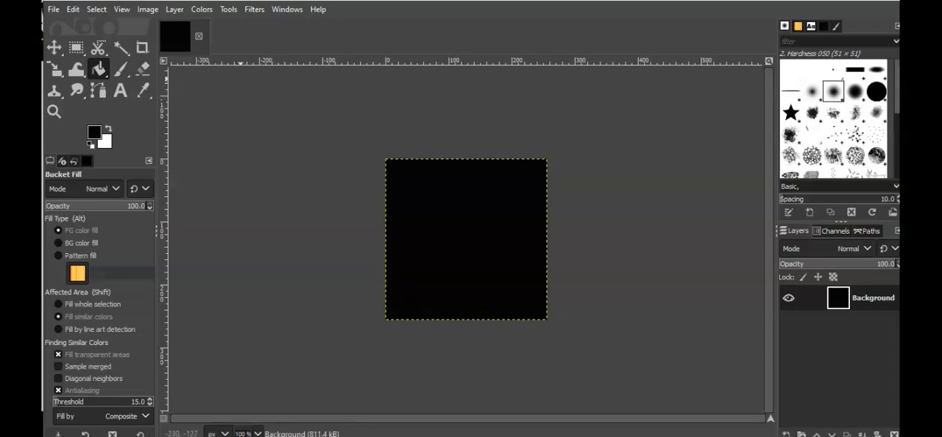
# Start opening an image as layers from the Camera Roll folder and preview the belly ring files br1.png to br4.png.
pyautogui.click(53, 9)
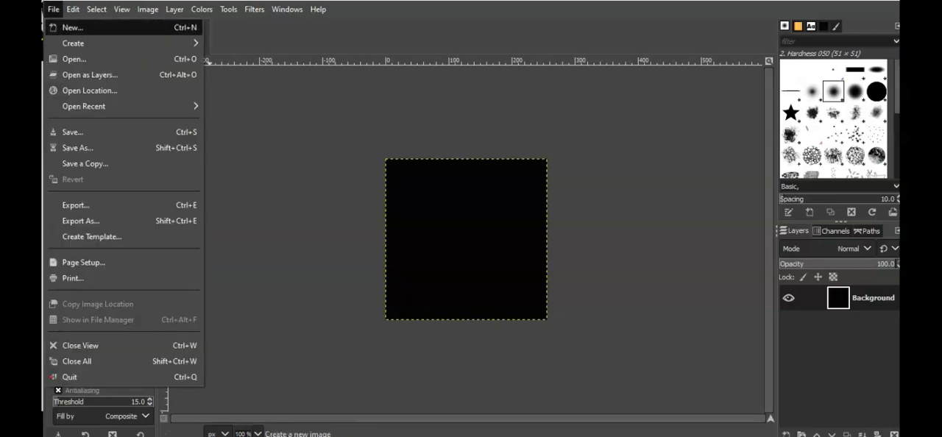
pyautogui.click(90, 74)
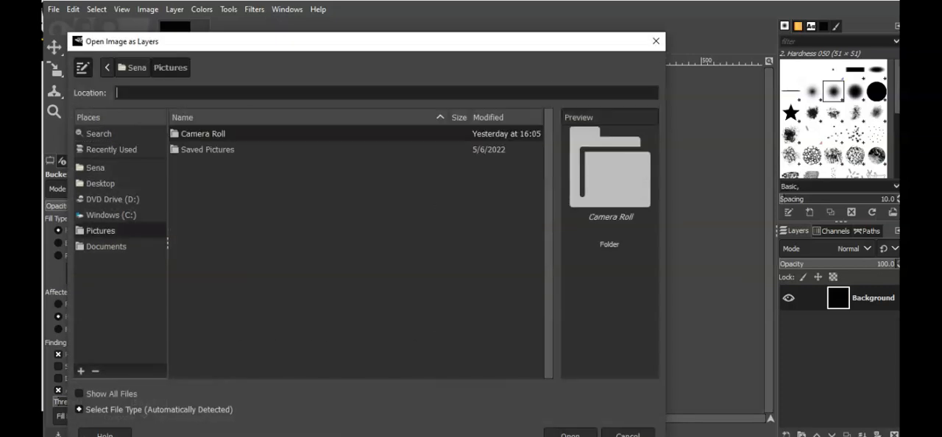
pyautogui.doubleClick(203, 134)
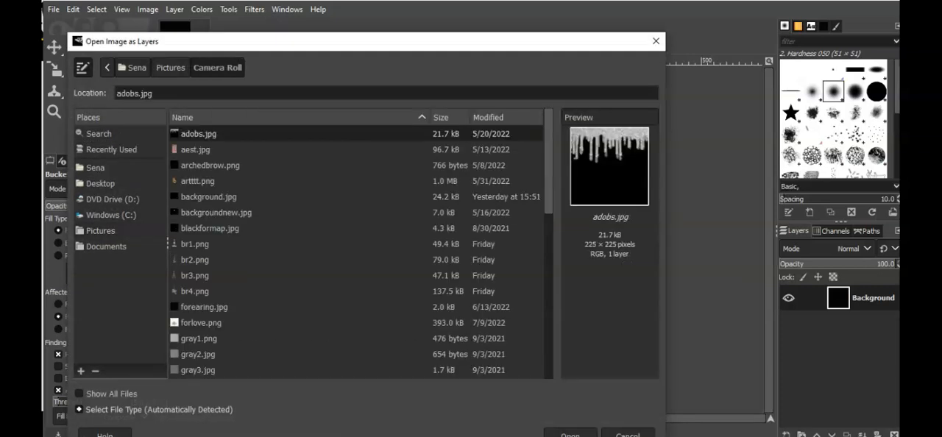
pyautogui.scroll(-2, 361, 250)
pyautogui.click(194, 201)
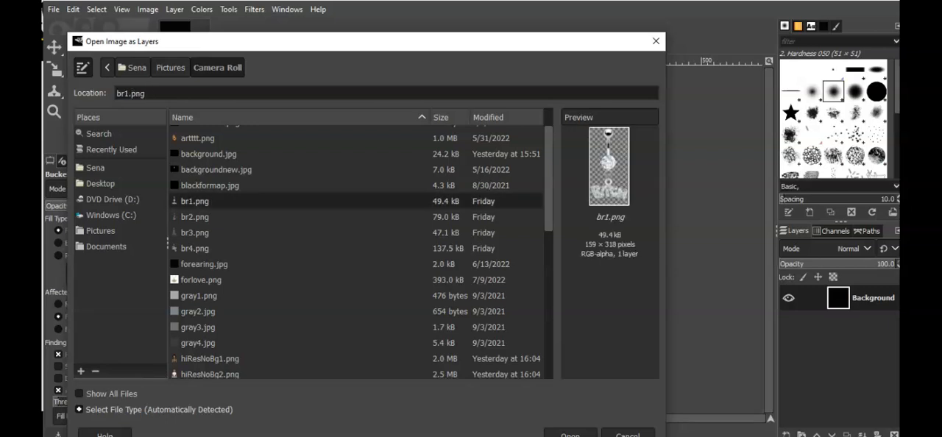
pyautogui.click(195, 217)
pyautogui.click(195, 232)
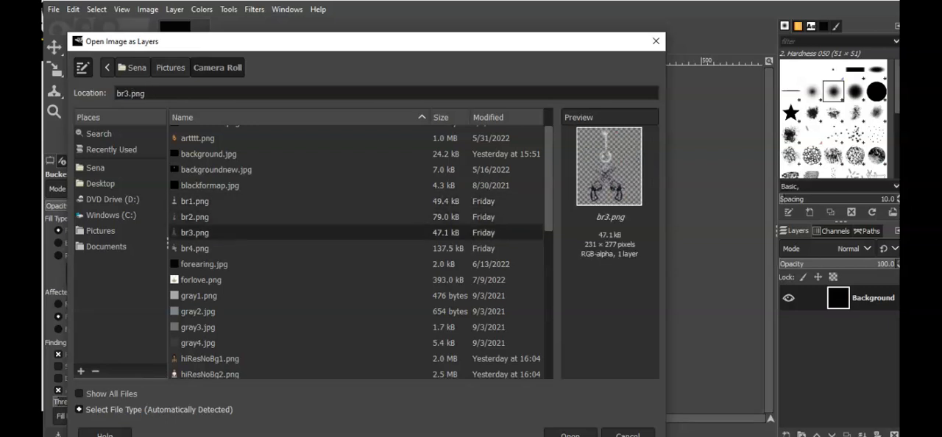
pyautogui.click(195, 249)
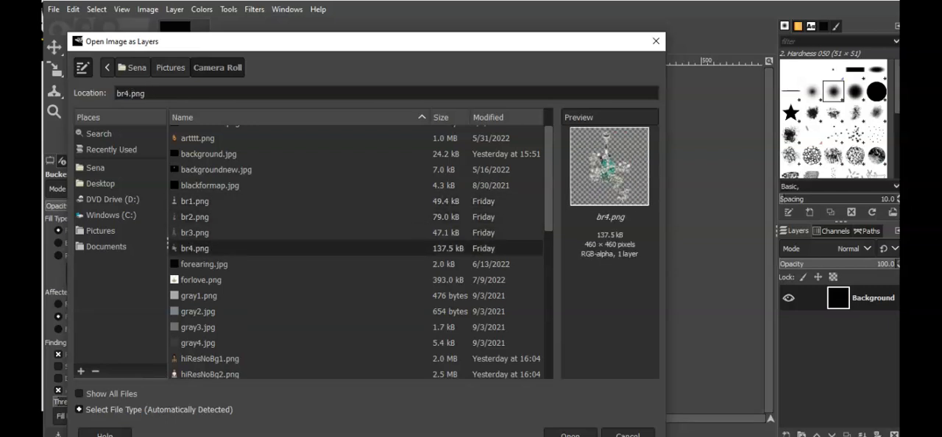
pyautogui.click(195, 233)
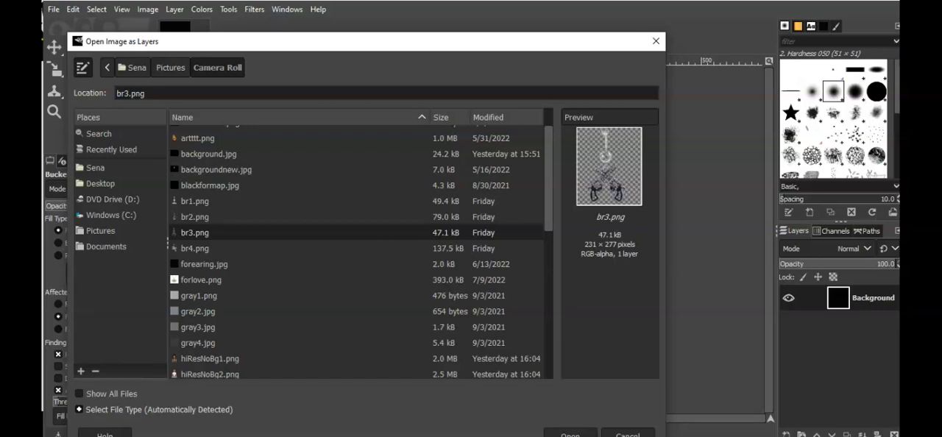
pyautogui.click(195, 217)
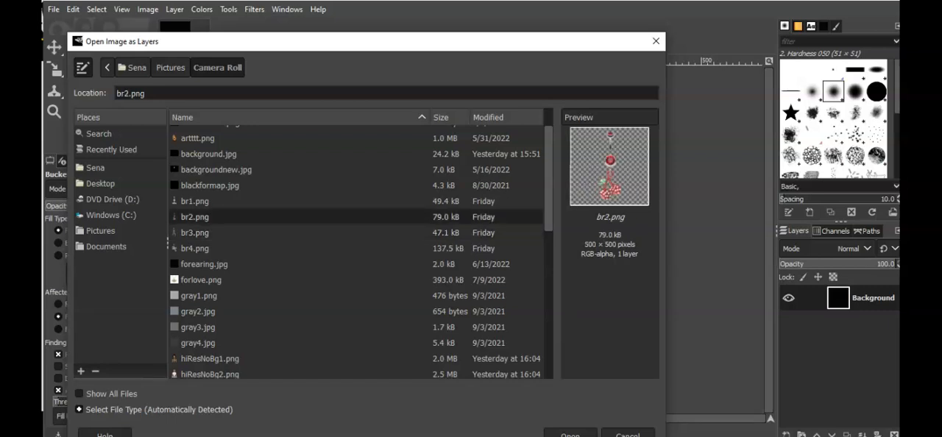
pyautogui.click(195, 201)
pyautogui.click(195, 217)
# Add leopard.png from the Camera Roll folder to the image as a new layer.
pyautogui.scroll(-5, 360, 250)
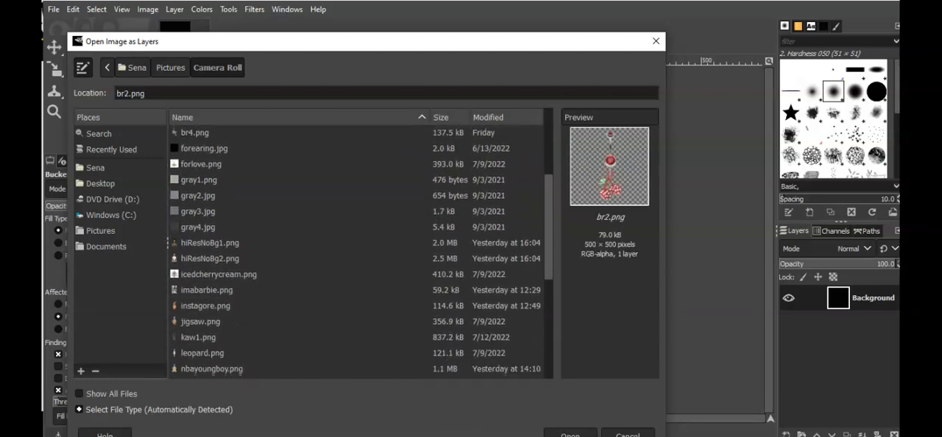
pyautogui.scroll(-1, 360, 250)
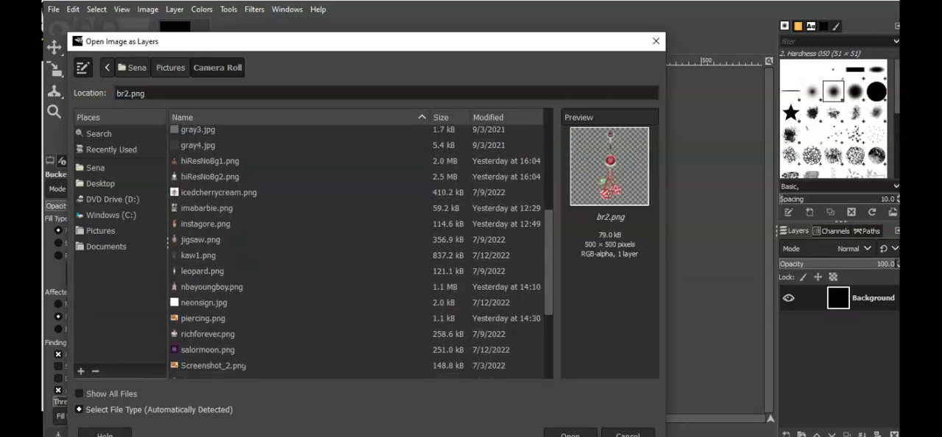
pyautogui.click(202, 271)
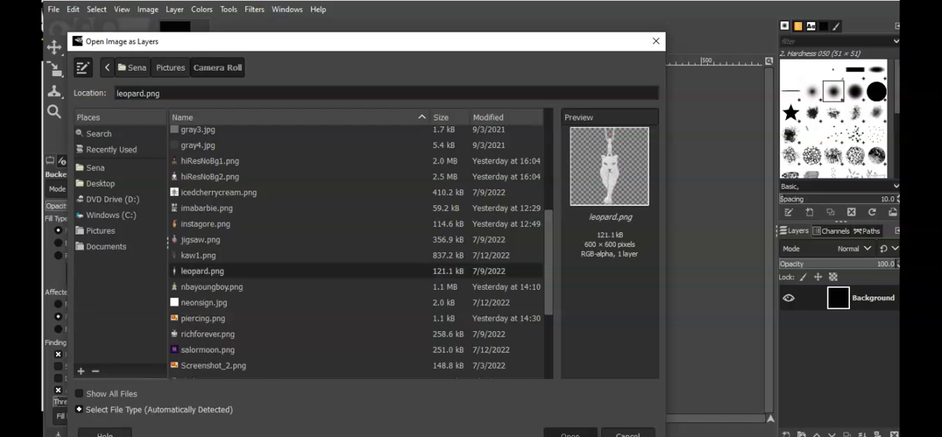
pyautogui.click(570, 434)
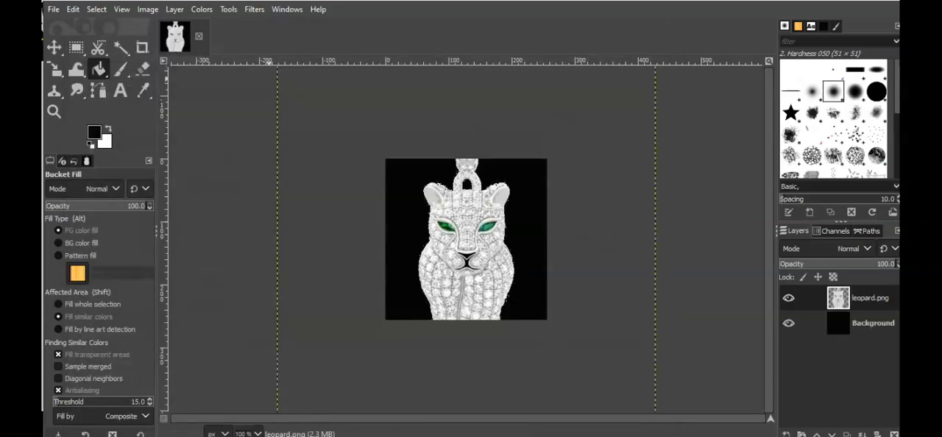
# Scale the leopard.png layer proportionally to a width of 200 px.
pyautogui.click(174, 10)
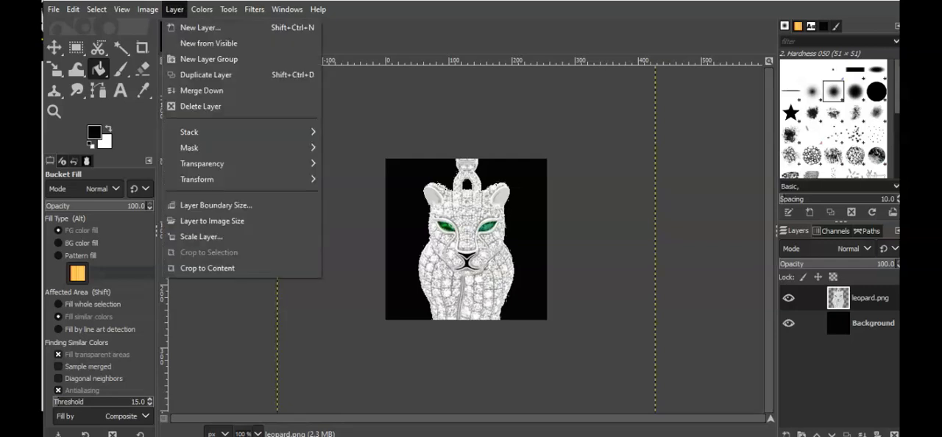
pyautogui.click(201, 237)
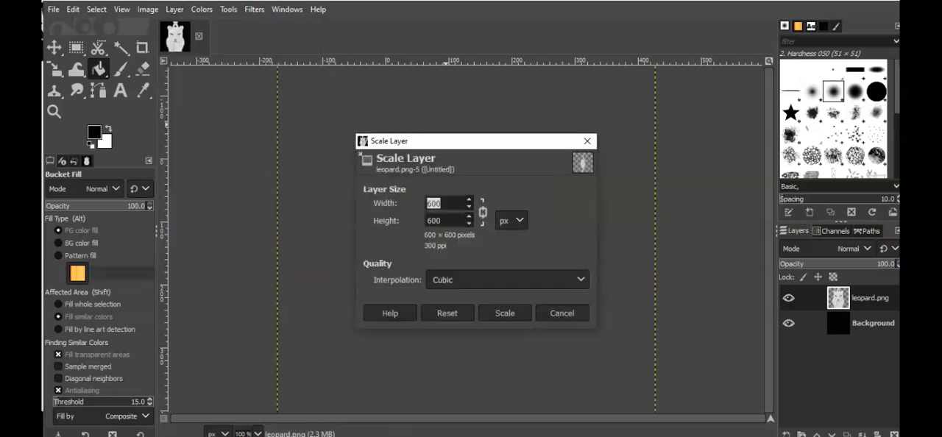
pyautogui.write('200')
pyautogui.click(505, 313)
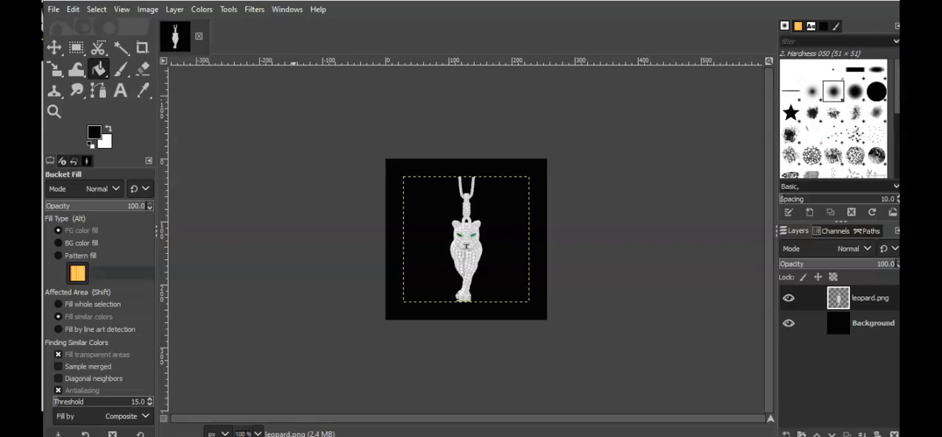
# Undo the last scaling of the leopard.png layer and rescale it proportionally to a width of 250 px.
pyautogui.click(73, 8)
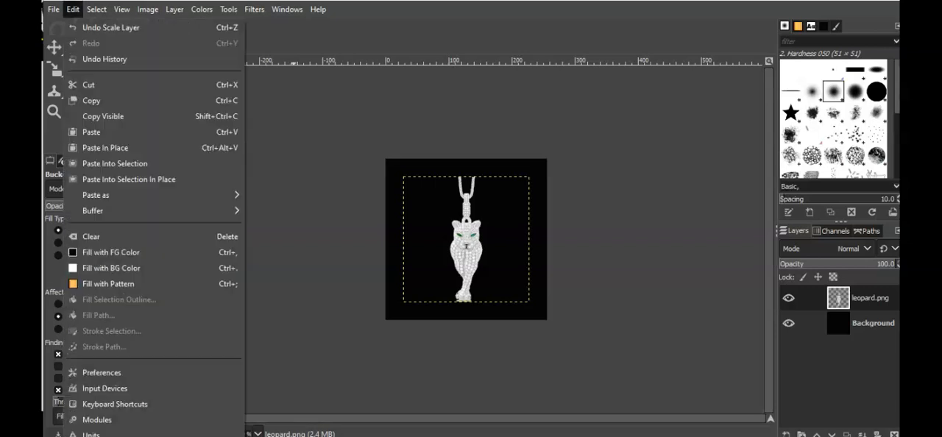
pyautogui.click(110, 27)
pyautogui.click(174, 8)
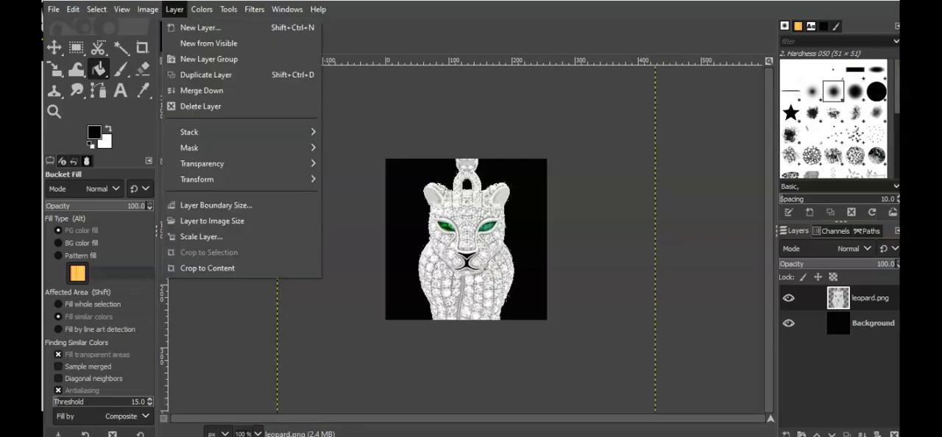
pyautogui.click(206, 237)
pyautogui.write('250')
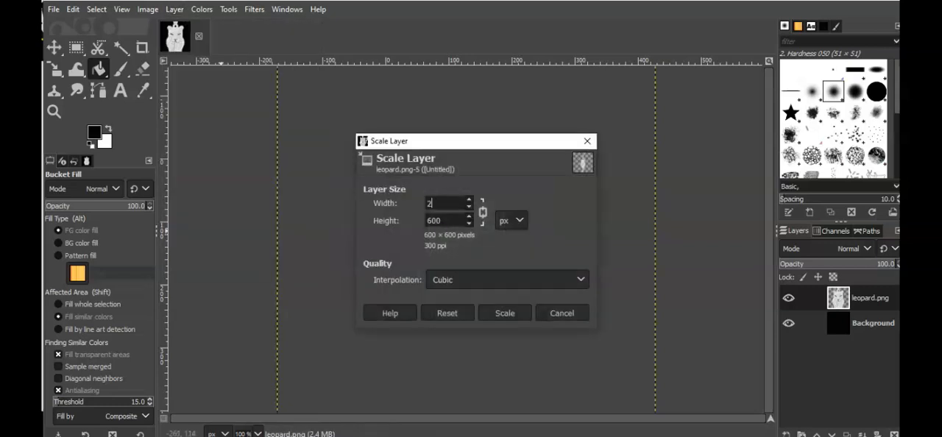
pyautogui.press('Tab')
pyautogui.click(505, 313)
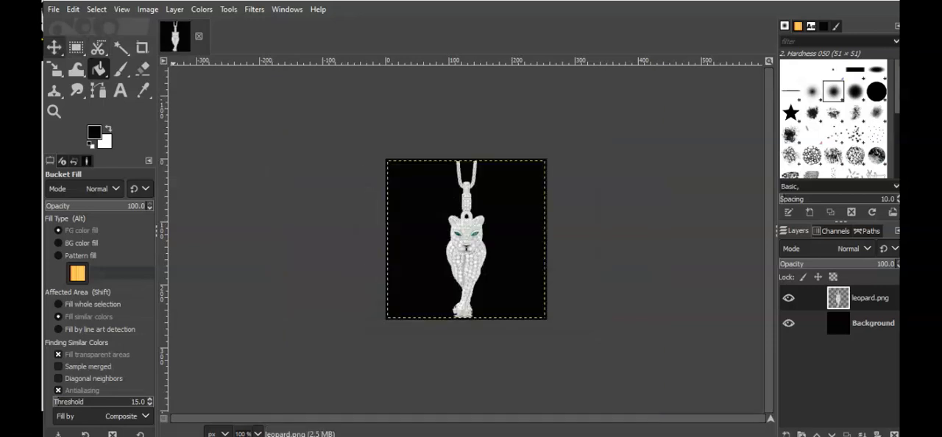
# Try moving the leopard layer upward on the canvas, and undo both this move and the last layer scaling.
pyautogui.click(54, 47)
pyautogui.moveTo(469, 259); pyautogui.dragTo(470, 229)
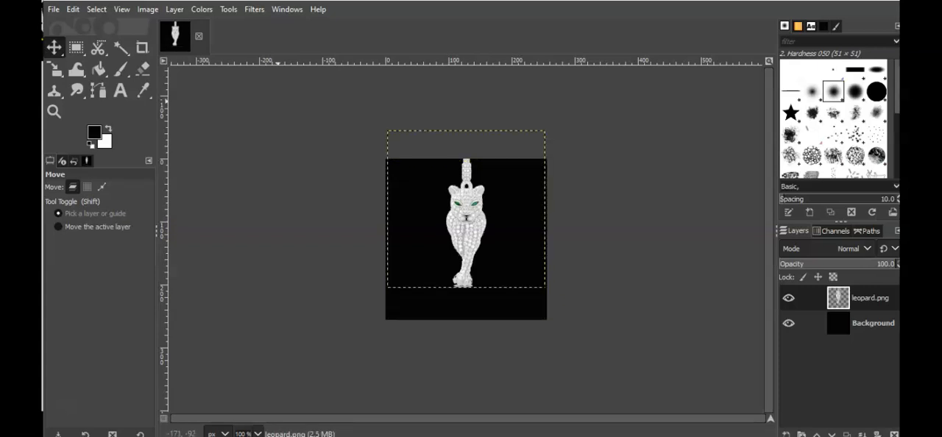
pyautogui.click(73, 9)
pyautogui.click(110, 27)
pyautogui.click(73, 10)
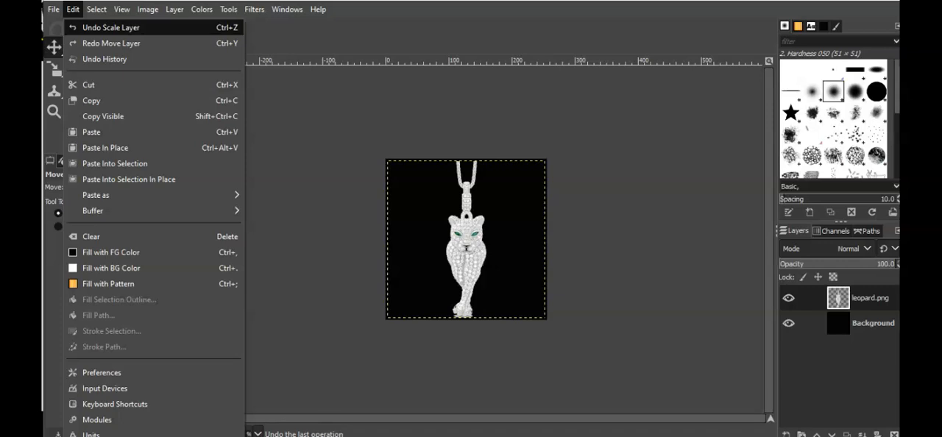
pyautogui.click(111, 27)
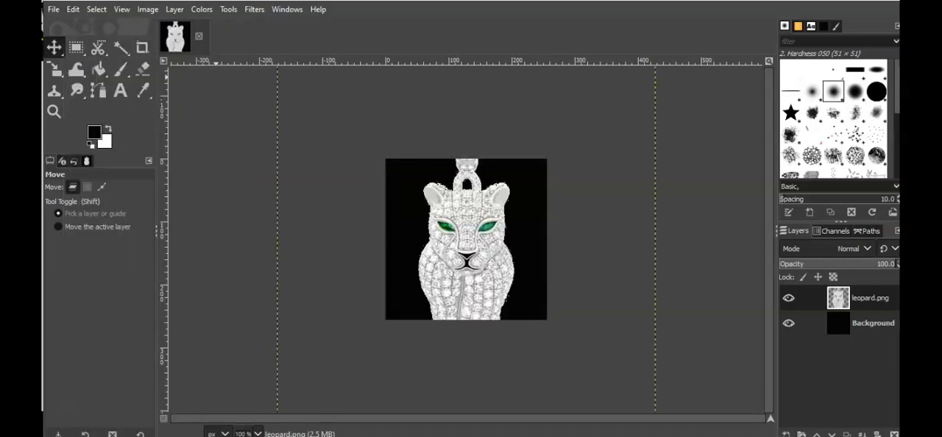
# Scale the leopard.png layer proportionally to a width of 300 px and move it up until the feet fit inside the canvas.
pyautogui.click(174, 9)
pyautogui.click(214, 235)
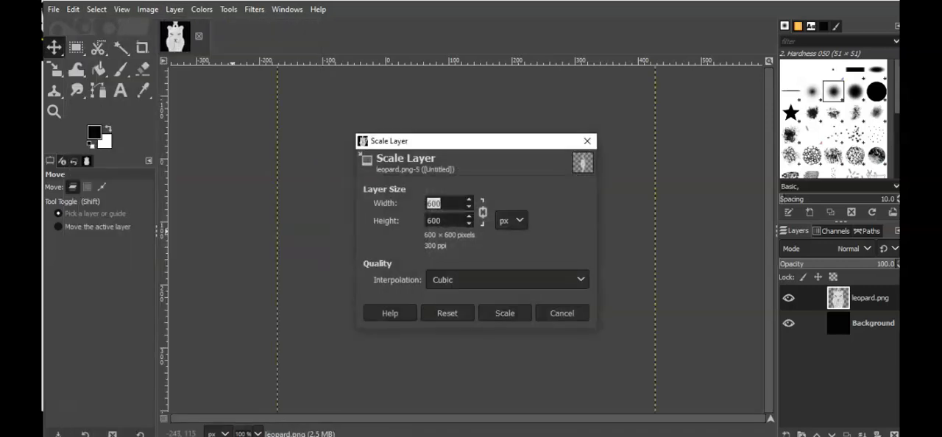
pyautogui.write('300')
pyautogui.click(505, 312)
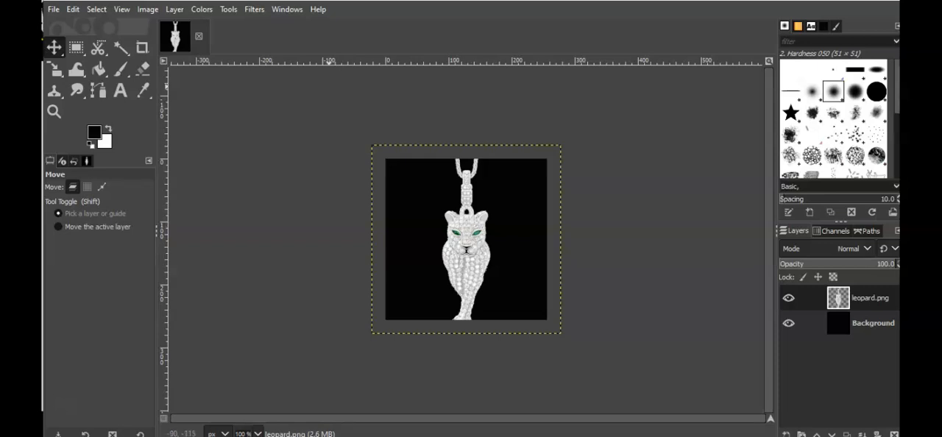
pyautogui.moveTo(459, 242); pyautogui.dragTo(465, 219)
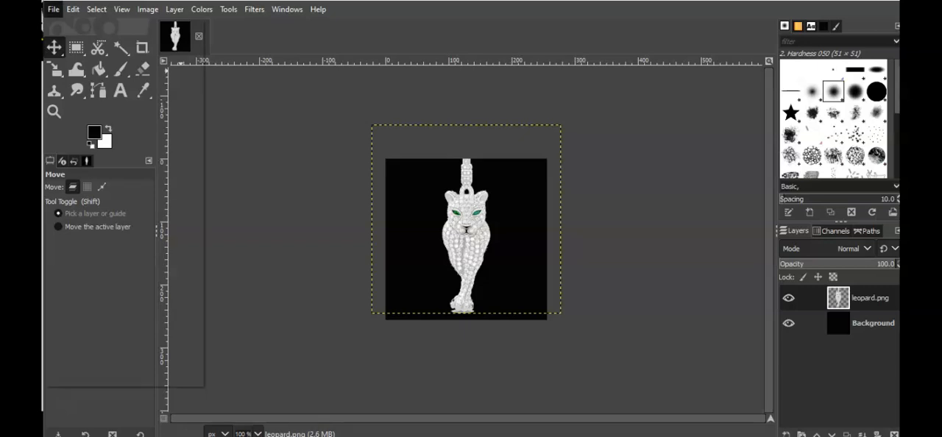
# Try to save the image as bellyringl.jpg in the Camera Roll folder under Pictures.
pyautogui.click(53, 9)
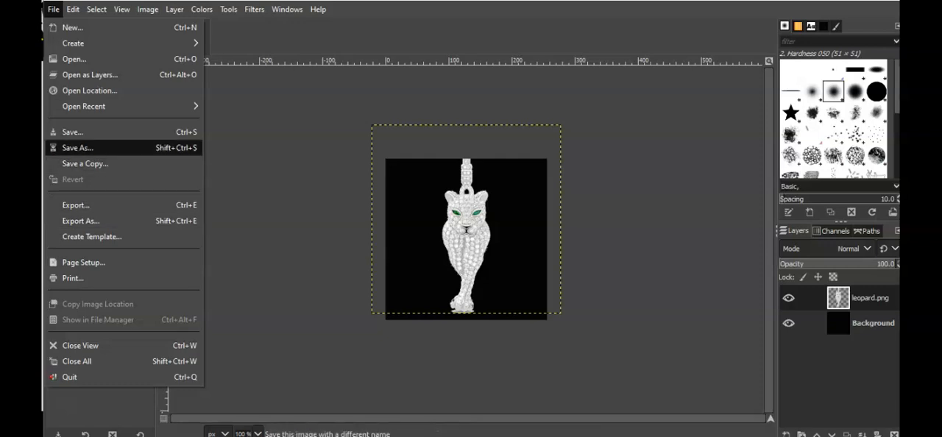
pyautogui.click(77, 147)
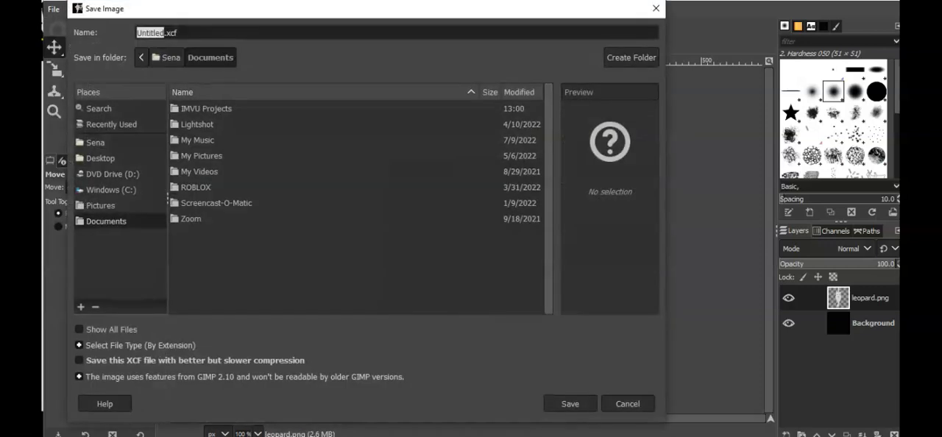
pyautogui.write('bell')
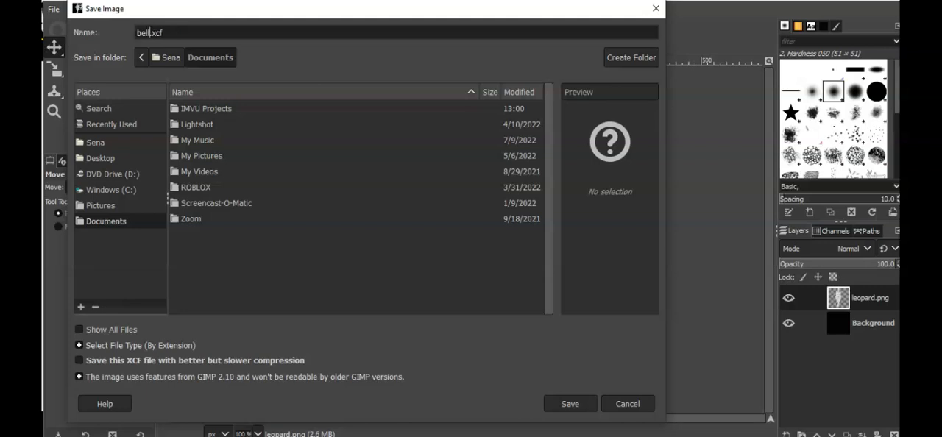
pyautogui.write('yring')
pyautogui.moveTo(183, 33); pyautogui.dragTo(171, 32)
pyautogui.write('jpg')
pyautogui.click(100, 206)
pyautogui.doubleClick(203, 108)
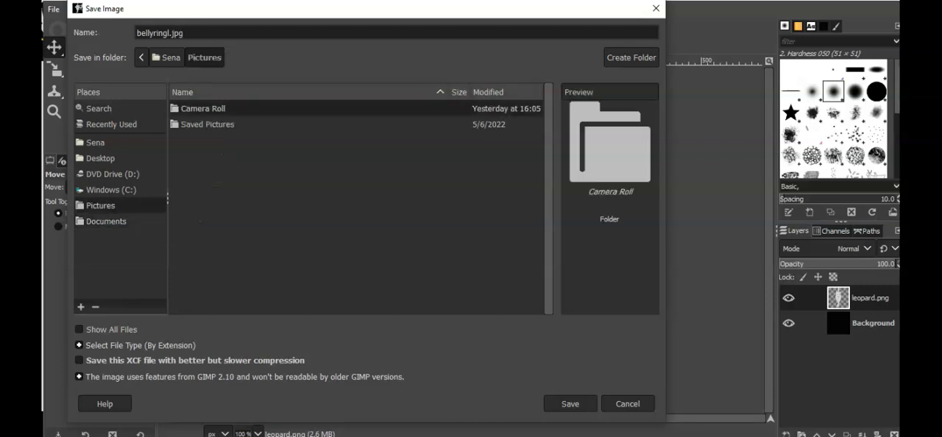
pyautogui.click(570, 404)
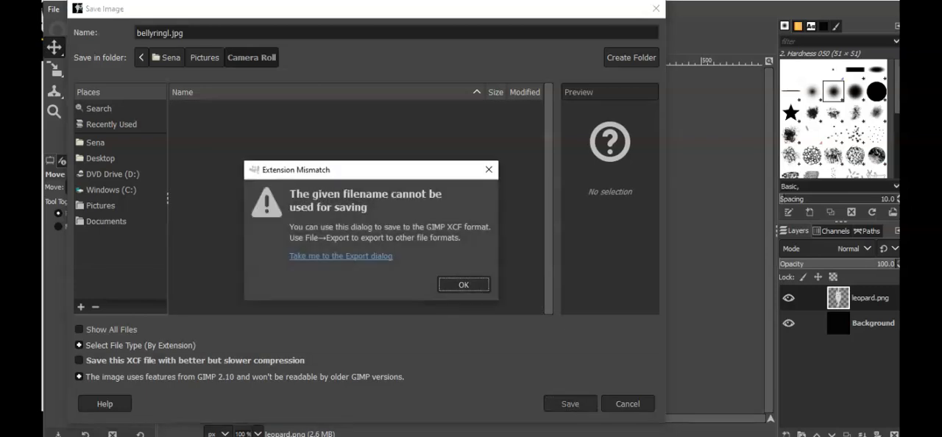
# Switch from saving to exporting and export the image as bellyringl.jpg into the Camera Roll folder.
pyautogui.click(367, 255)
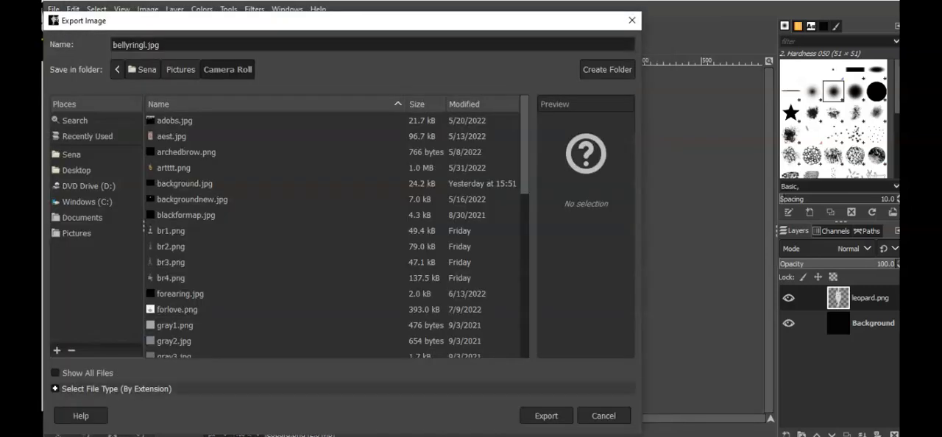
pyautogui.click(546, 415)
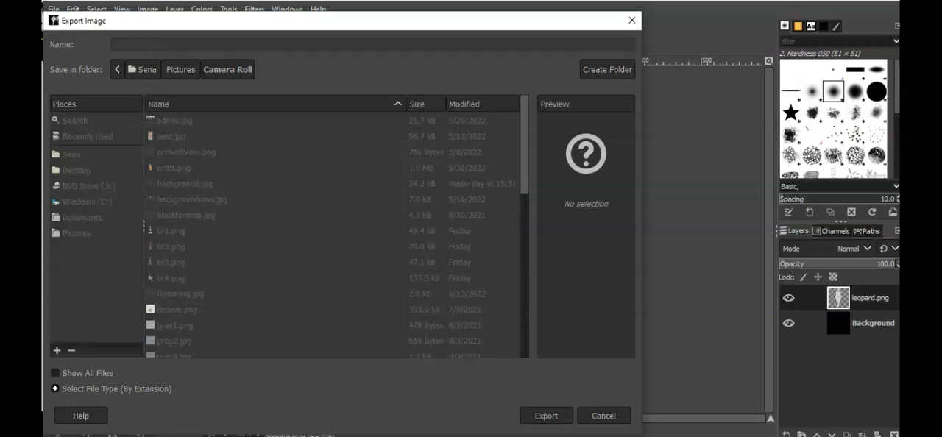
pyautogui.click(469, 373)
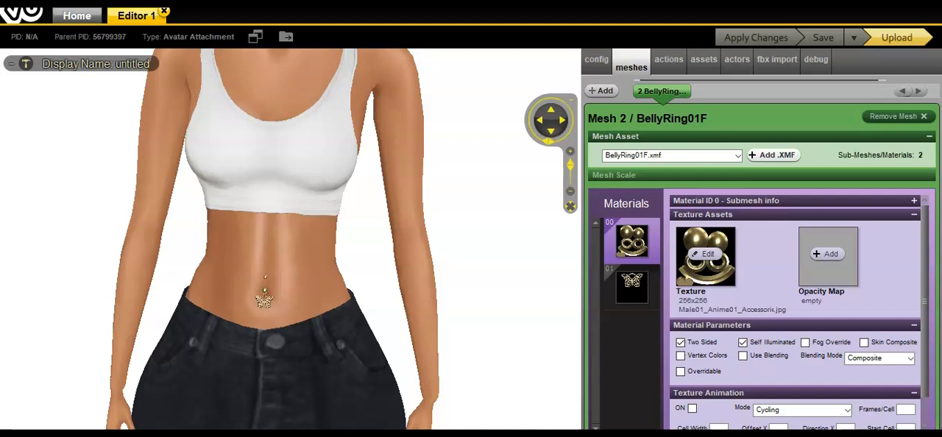
# In the IMVU editor, replace the texture of material 01 on the BellyRing01F mesh with bellyringl from the vutextures folder.
pyautogui.click(632, 287)
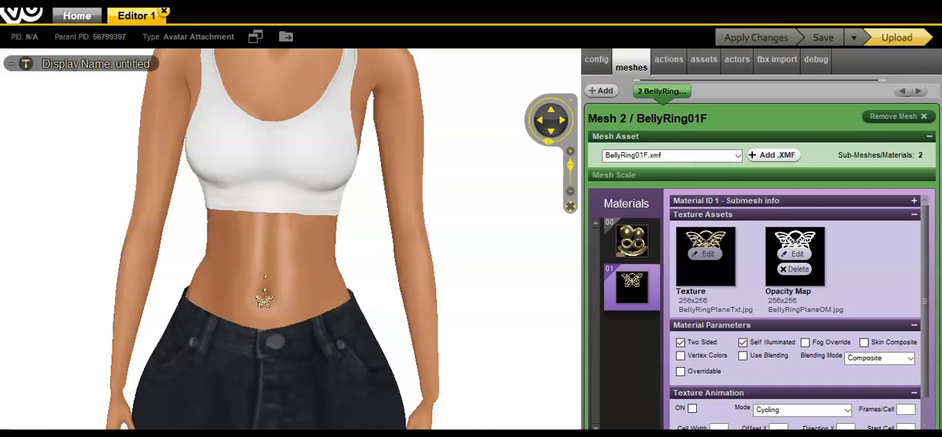
pyautogui.click(705, 253)
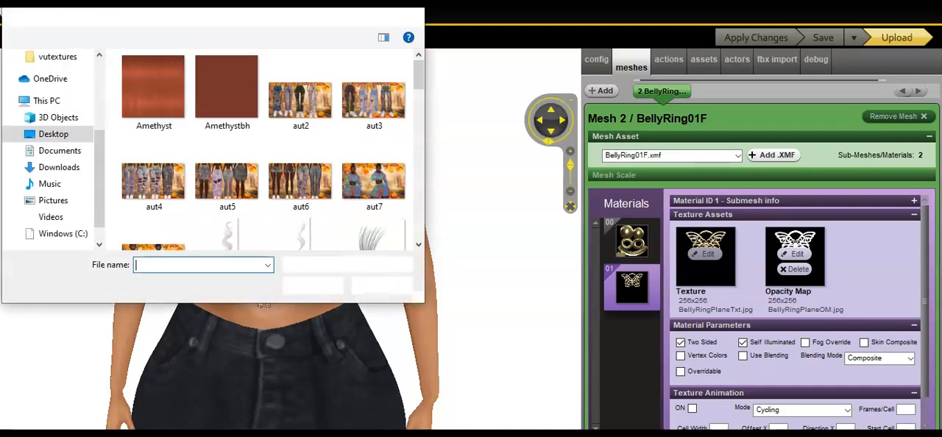
pyautogui.scroll(-2, 52, 147)
pyautogui.scroll(3, 52, 147)
pyautogui.moveTo(99, 155); pyautogui.dragTo(99, 153)
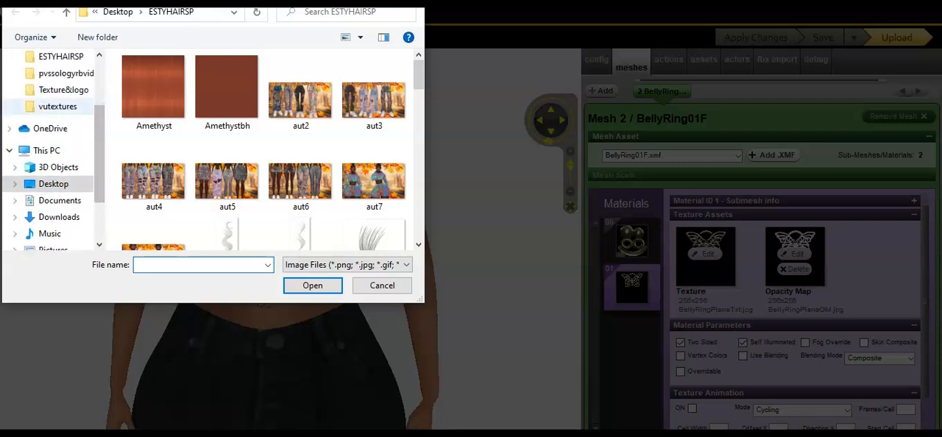
pyautogui.click(57, 106)
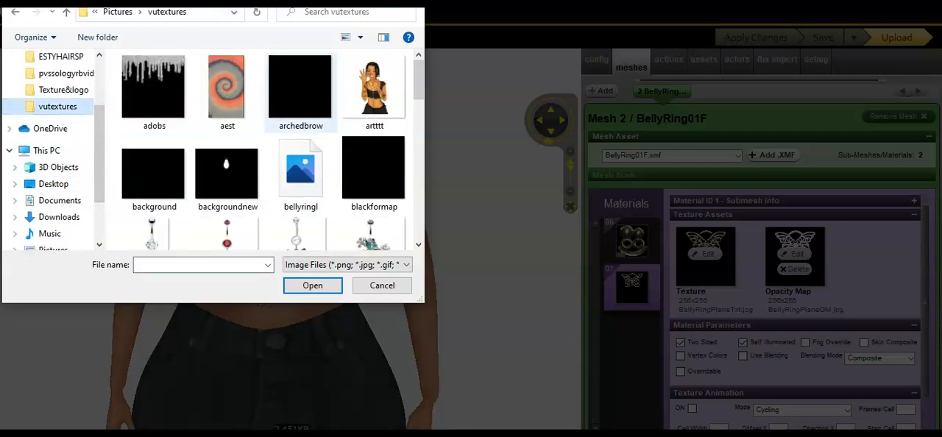
pyautogui.click(300, 168)
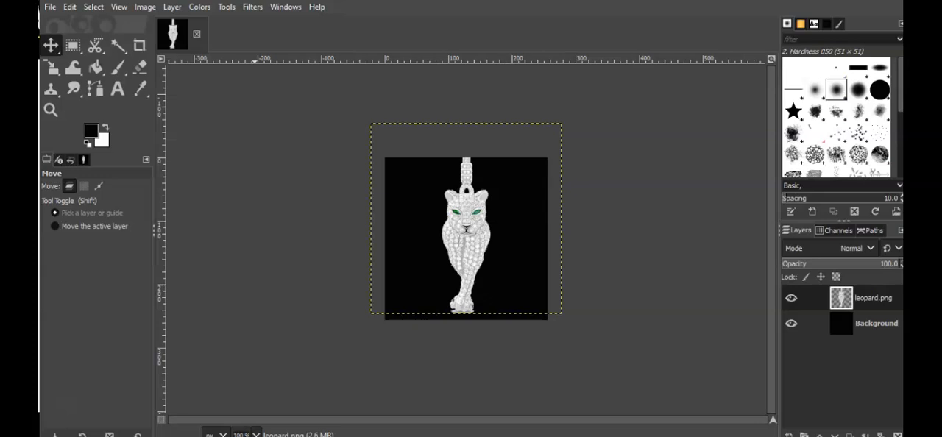
# In GIMP, Colorize the leopard layer with hue 0, saturation 0 and lightness 1, and export it over bellyringl.jpg.
pyautogui.click(199, 7)
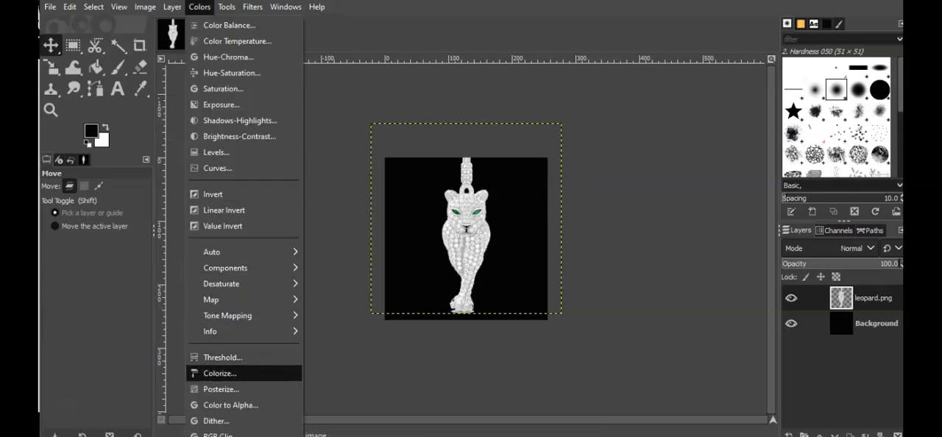
pyautogui.click(219, 373)
pyautogui.moveTo(719, 92); pyautogui.dragTo(612, 91)
pyautogui.moveTo(718, 105); pyautogui.dragTo(613, 105)
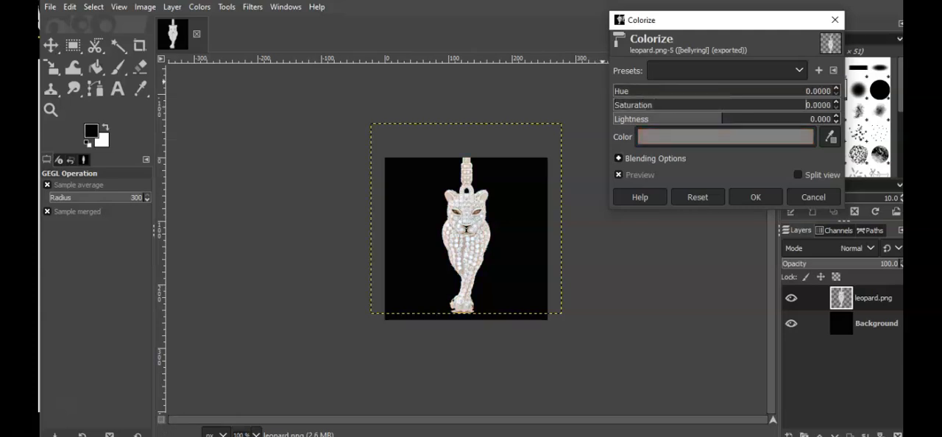
pyautogui.moveTo(717, 119); pyautogui.dragTo(831, 119)
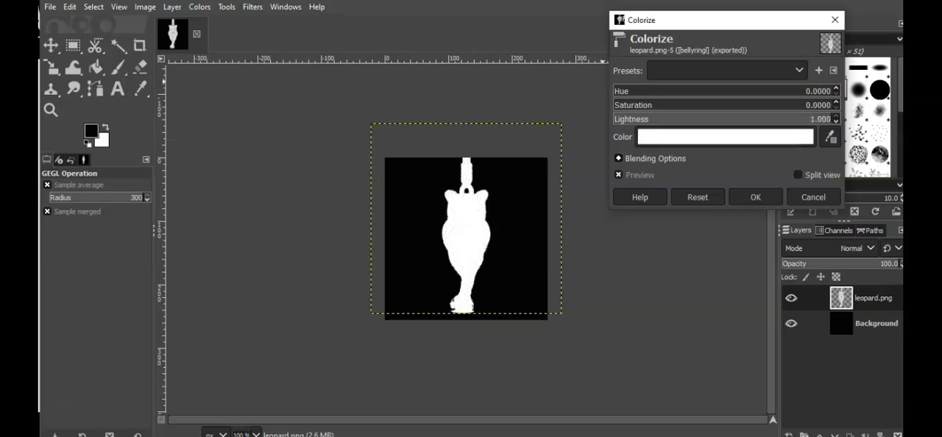
pyautogui.click(755, 197)
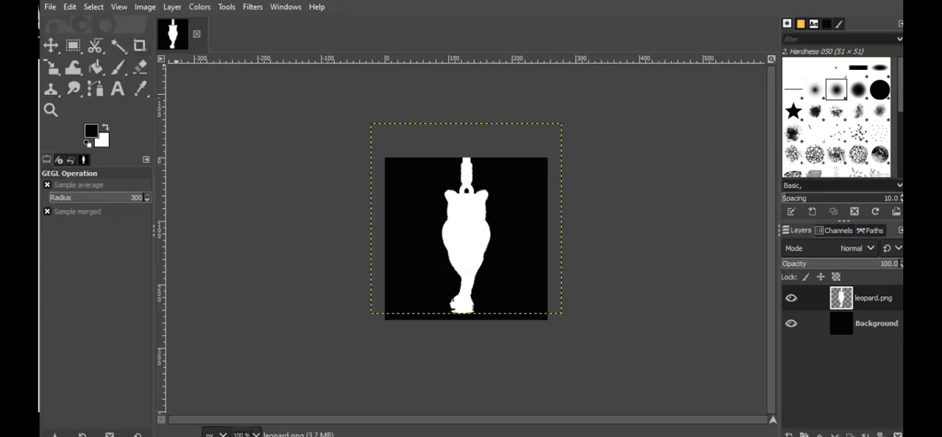
pyautogui.hotkey('alt', 'f')
pyautogui.click(97, 205)
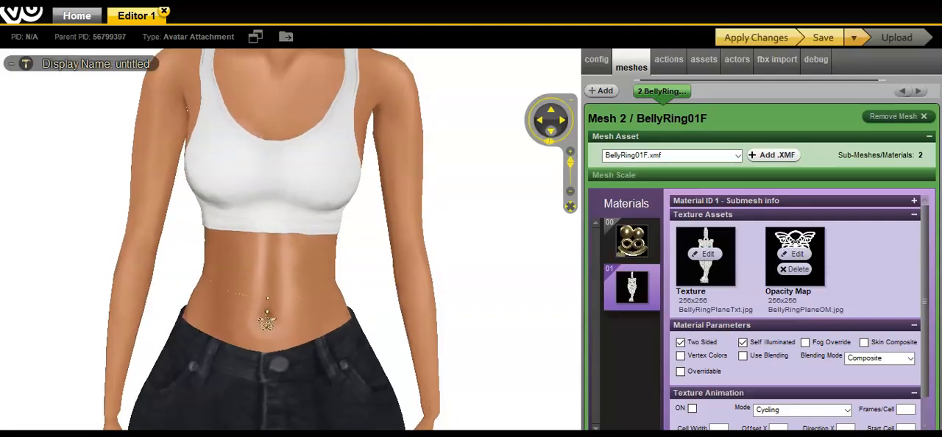
# In the IMVU editor, replace the opacity map of material 01 with bellyringl and save the product changes.
pyautogui.click(550, 132)
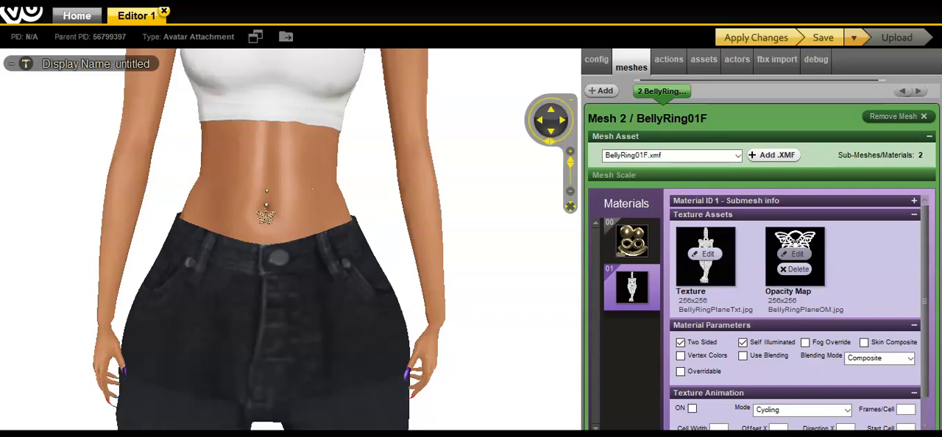
pyautogui.click(794, 254)
pyautogui.doubleClick(298, 172)
pyautogui.click(822, 37)
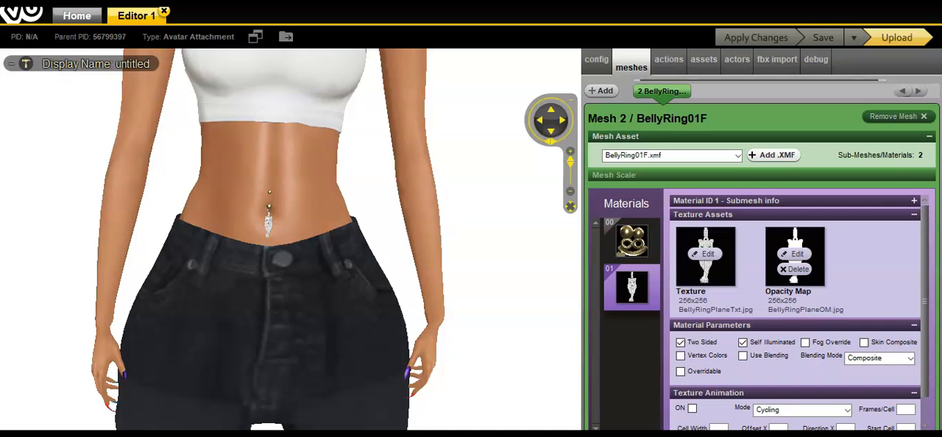
# Switch to GIMP and open jigsaw.png from the Camera Roll folder as a new layer above the black background.
pyautogui.hotkey('ctrl', 'f')
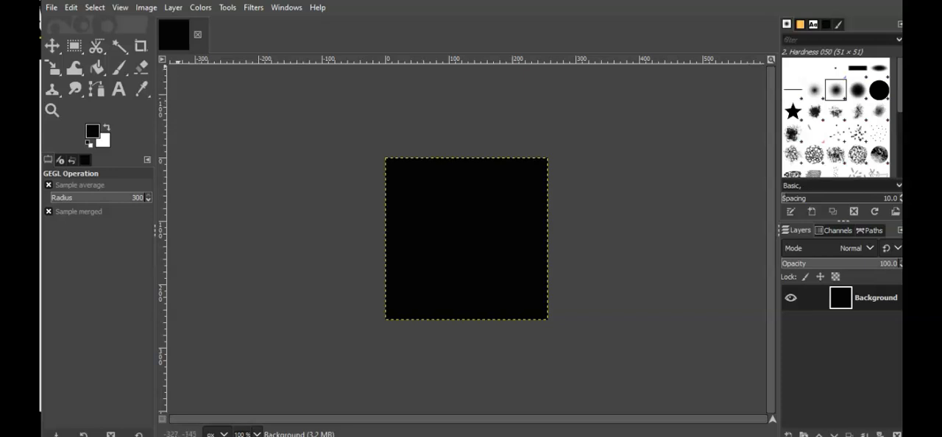
pyautogui.click(52, 8)
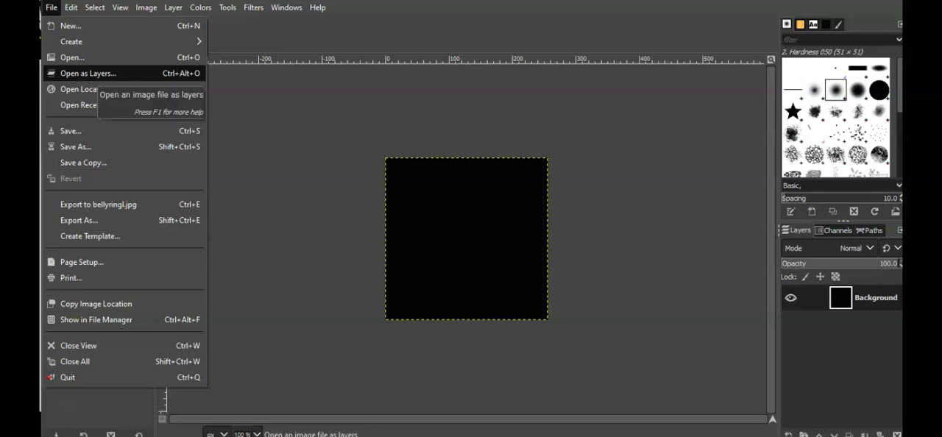
pyautogui.click(88, 73)
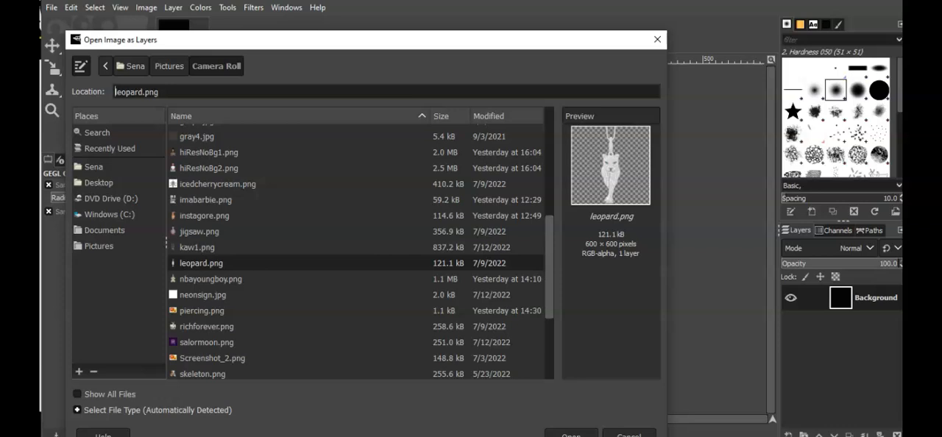
pyautogui.scroll(-1, 361, 250)
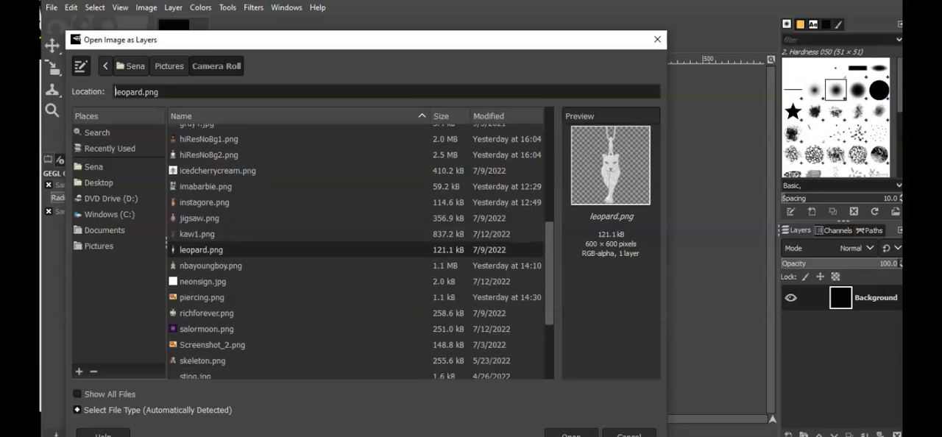
pyautogui.scroll(3, 360, 251)
pyautogui.scroll(2, 360, 250)
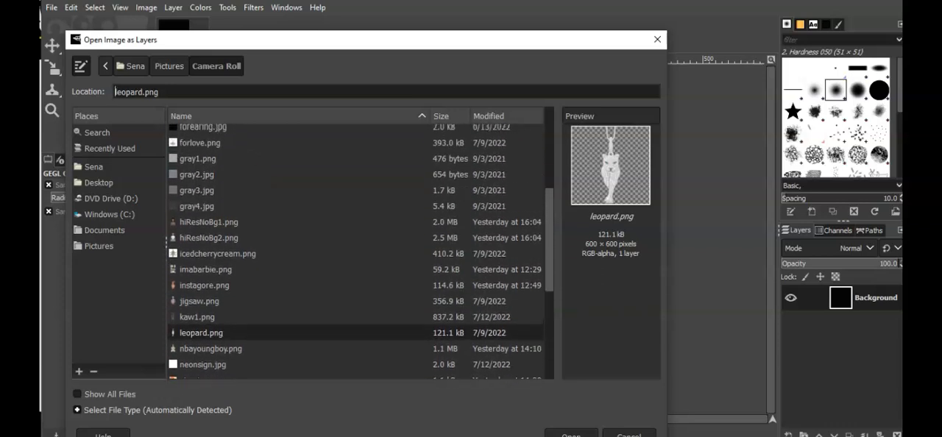
pyautogui.scroll(1, 360, 250)
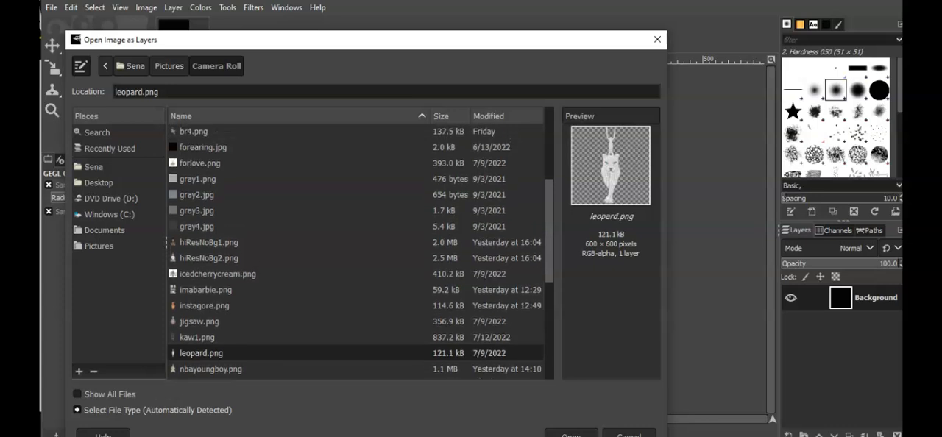
pyautogui.click(199, 322)
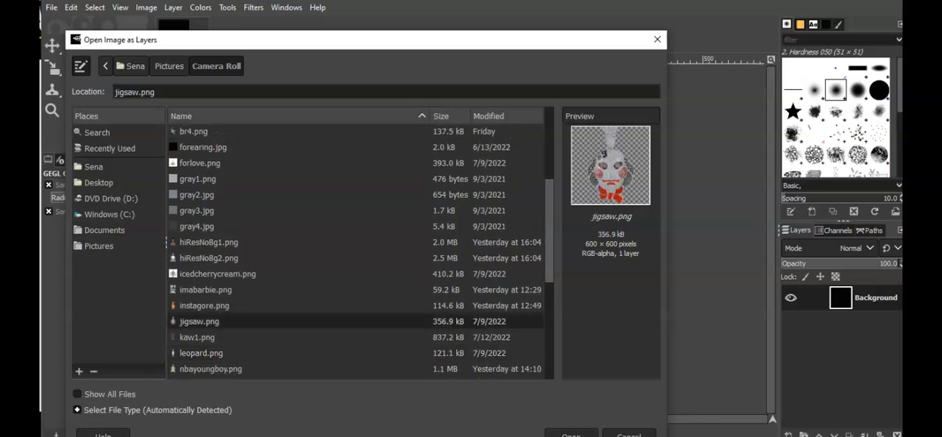
pyautogui.click(571, 434)
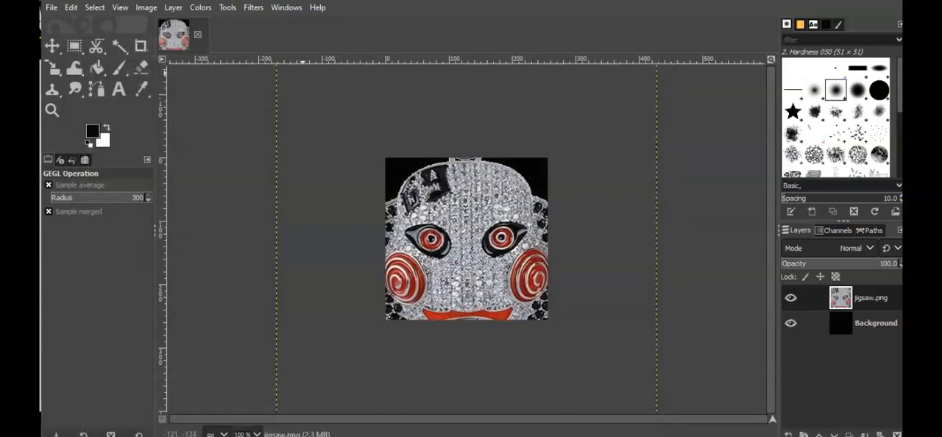
# Scale the jigsaw layer to about 350 px wide and move it up so the bow tie fits inside the canvas.
pyautogui.click(173, 8)
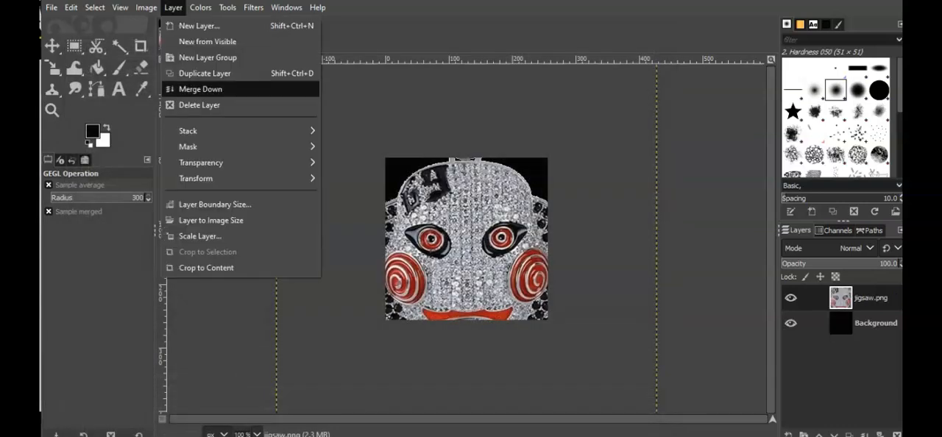
pyautogui.click(199, 235)
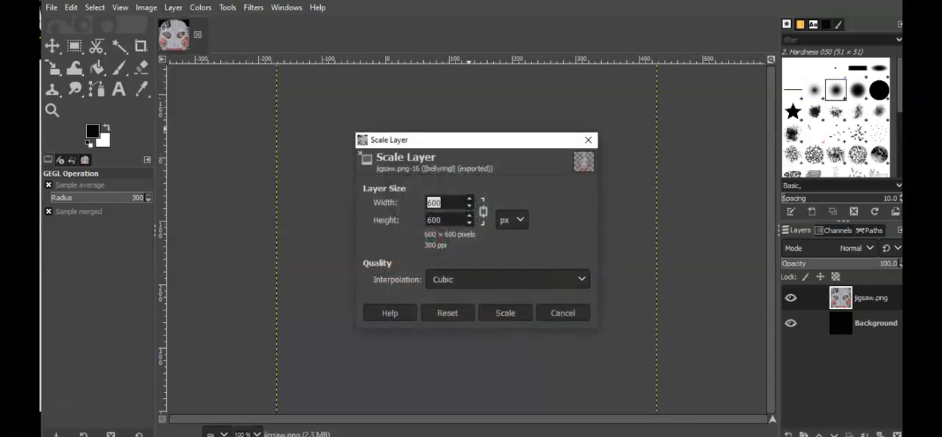
pyautogui.write('350')
pyautogui.press('Tab')
pyautogui.click(505, 313)
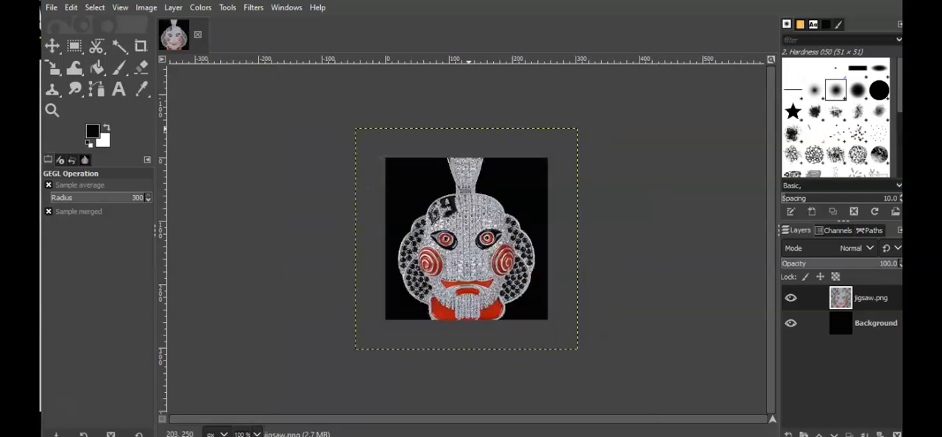
pyautogui.press('m')
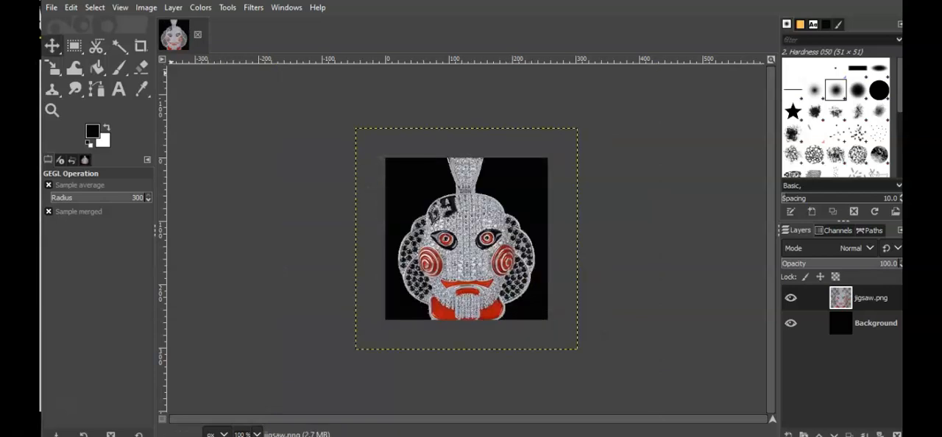
pyautogui.moveTo(465, 251); pyautogui.dragTo(464, 214)
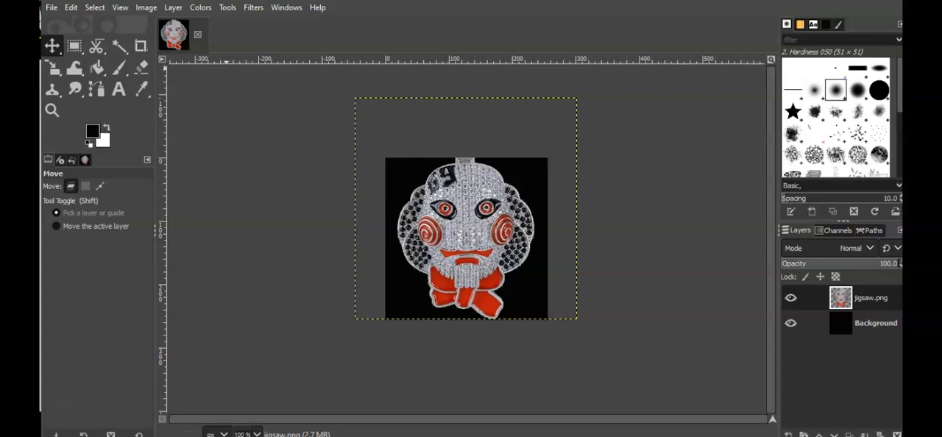
# Export the image over bellyringl.jpg, switch to the IMVU editor and replace the texture of material 01 with bellyringl.
pyautogui.click(52, 8)
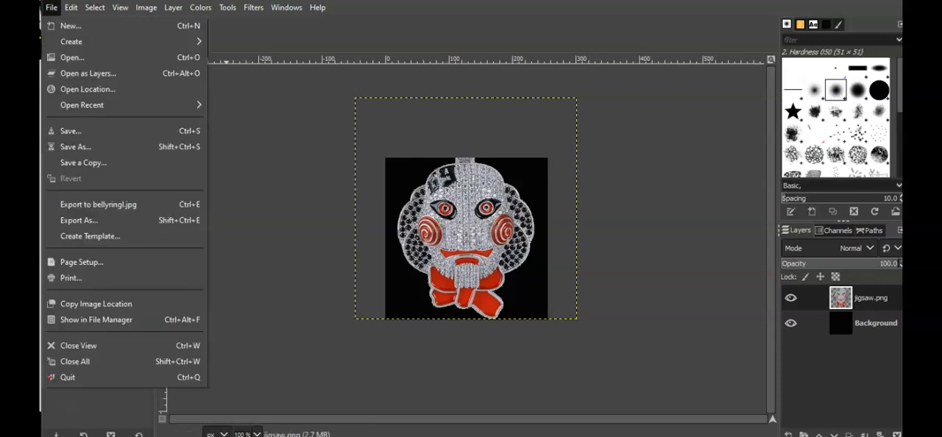
pyautogui.click(99, 204)
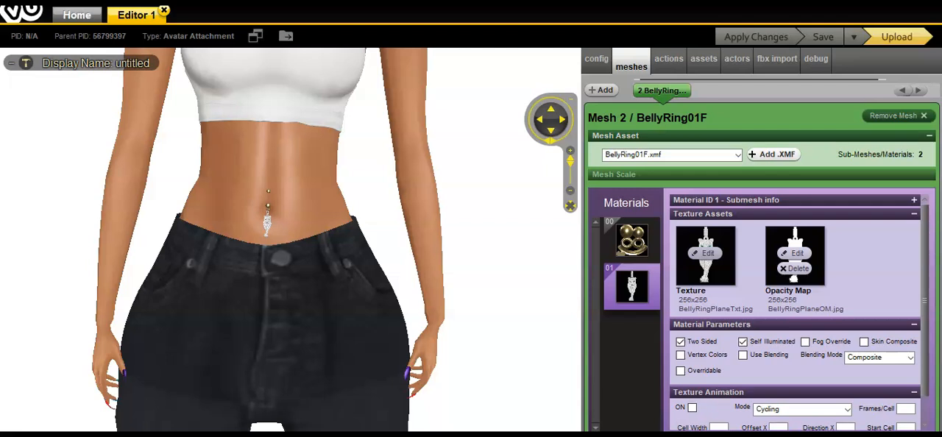
pyautogui.click(704, 253)
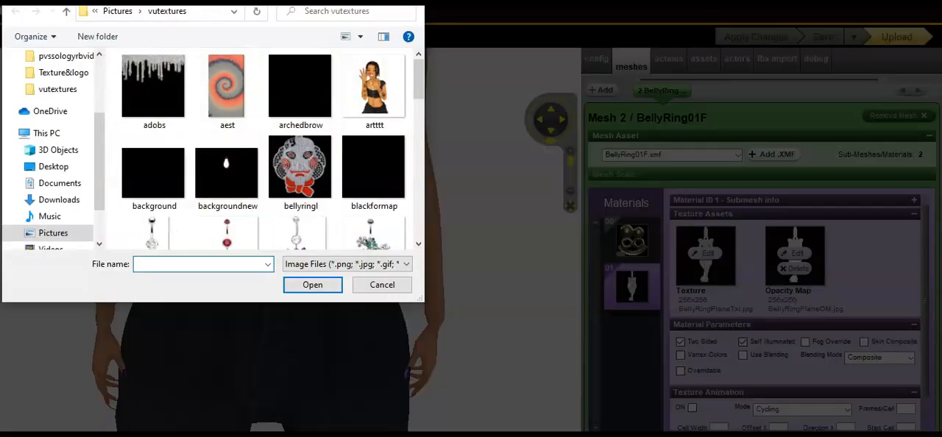
pyautogui.click(300, 167)
pyautogui.doubleClick(300, 167)
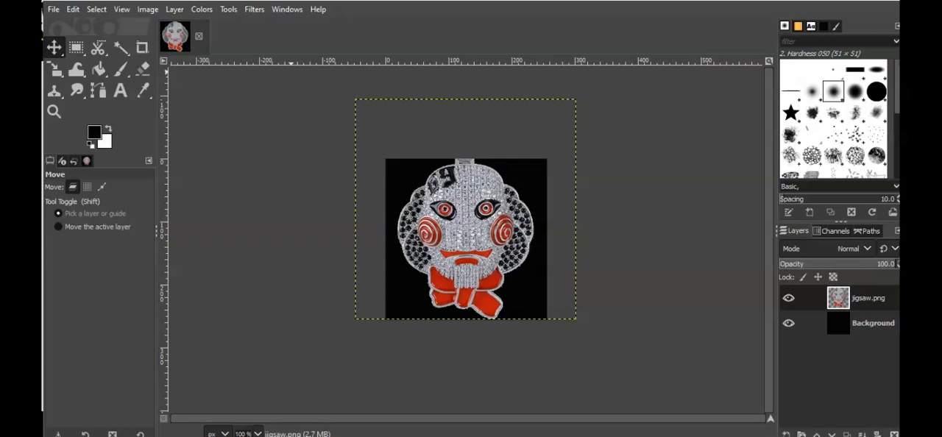
# In GIMP, repeat the last Colorize on the jigsaw layer to make it solid white and export it over bellyringl.jpg.
pyautogui.click(254, 9)
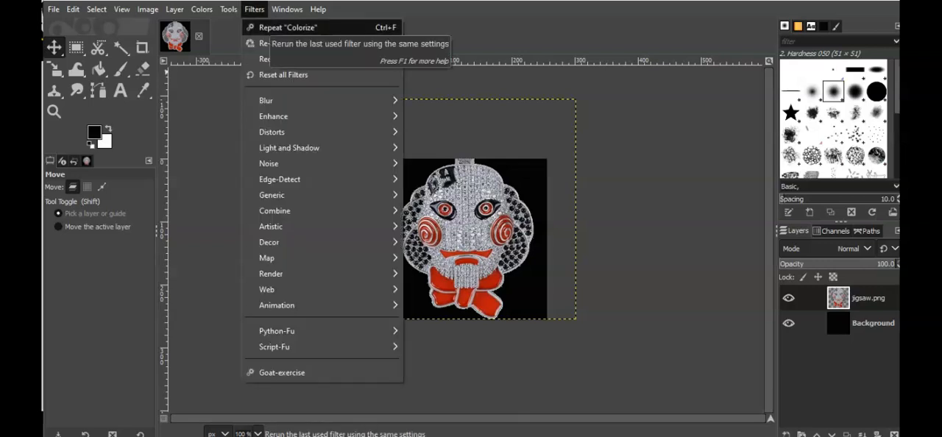
pyautogui.click(287, 28)
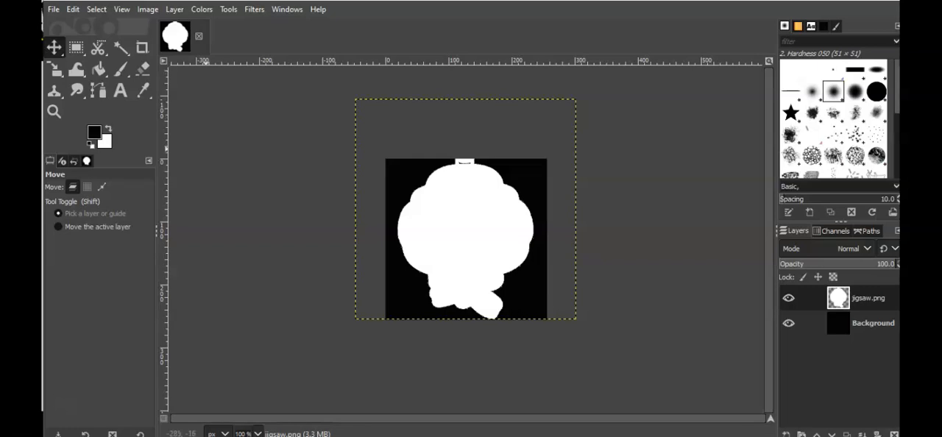
pyautogui.click(53, 10)
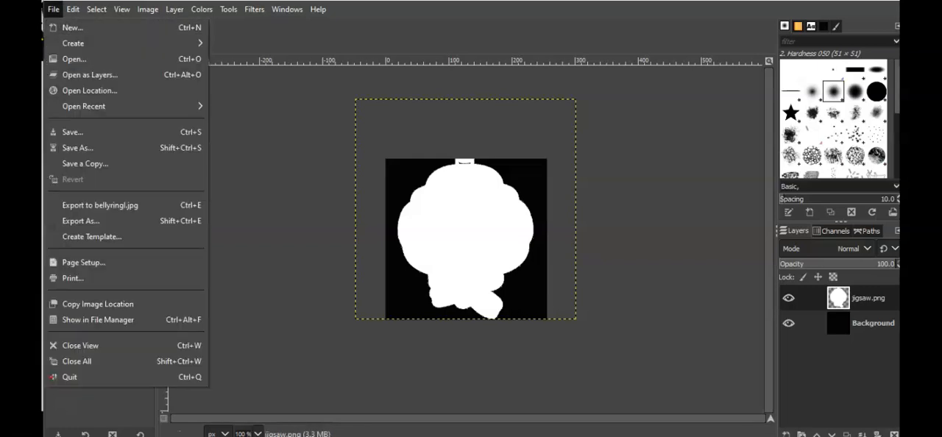
pyautogui.click(102, 205)
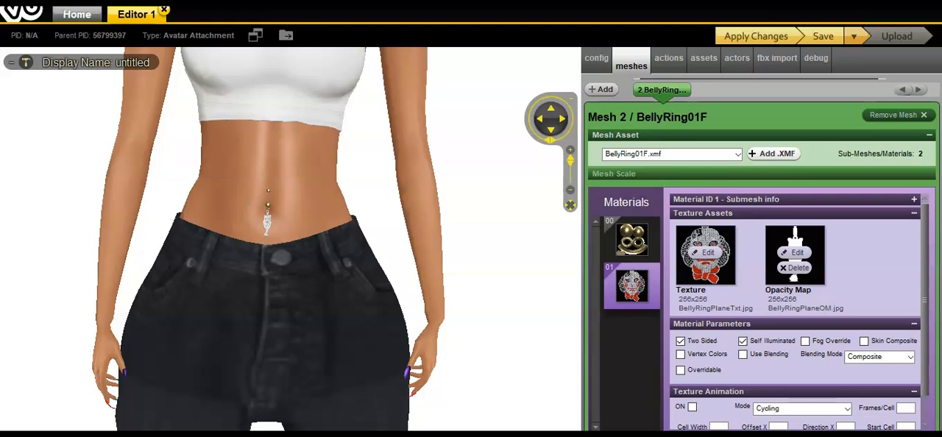
# In the IMVU editor, replace the opacity map of material 01 with bellyringl and apply the product changes.
pyautogui.click(793, 252)
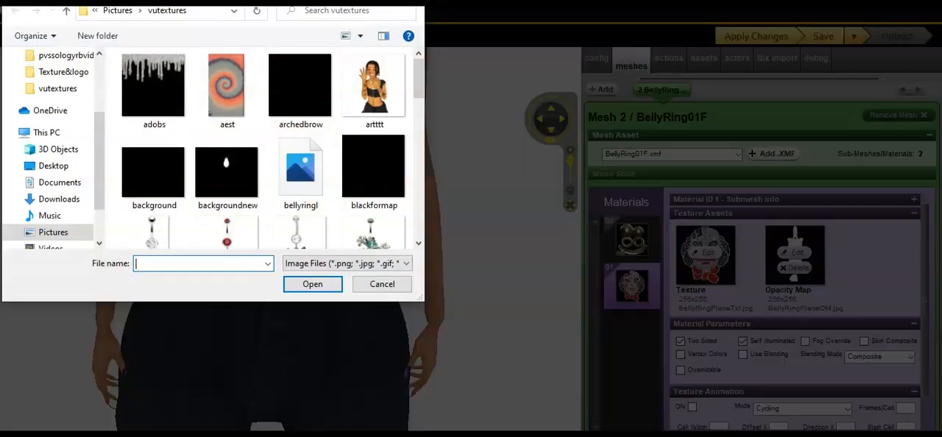
pyautogui.doubleClick(301, 179)
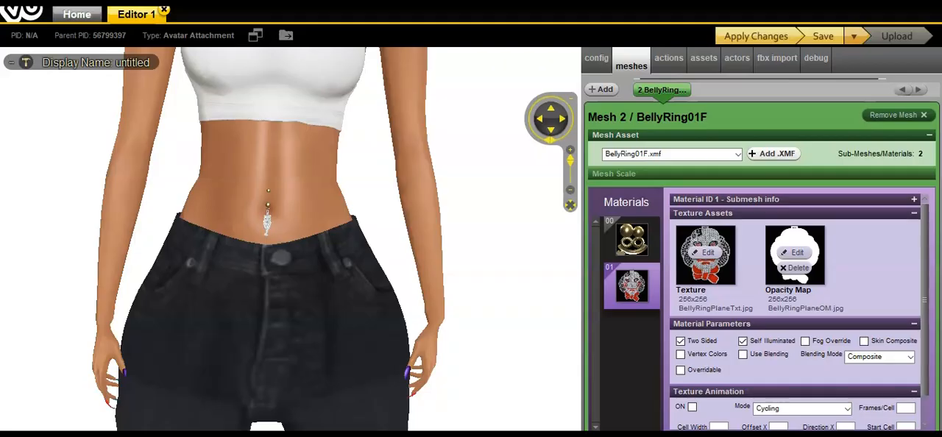
pyautogui.click(755, 36)
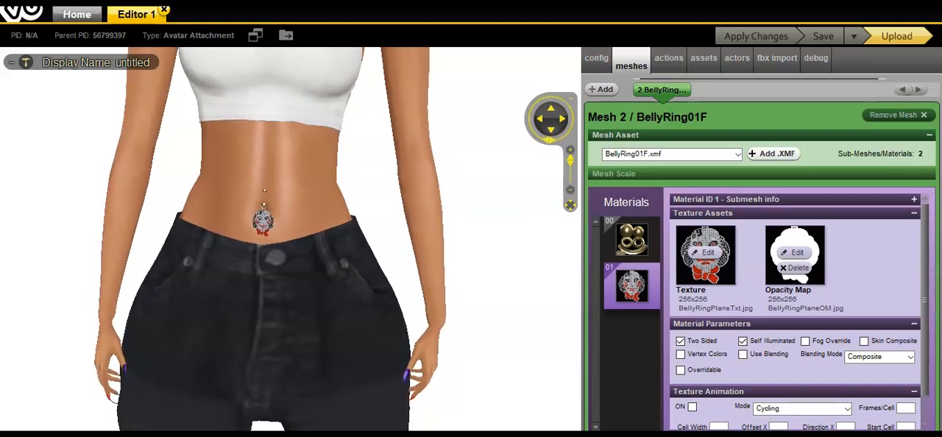
# Select material 00 of the BellyRing01F mesh.
pyautogui.click(631, 239)
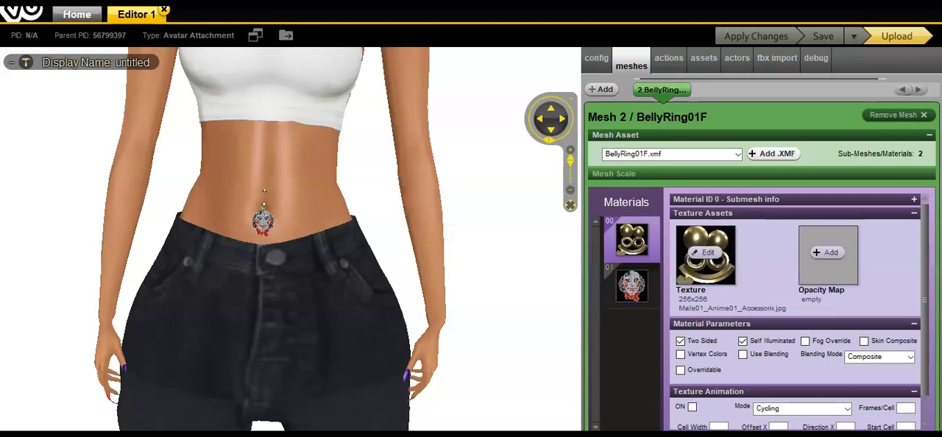